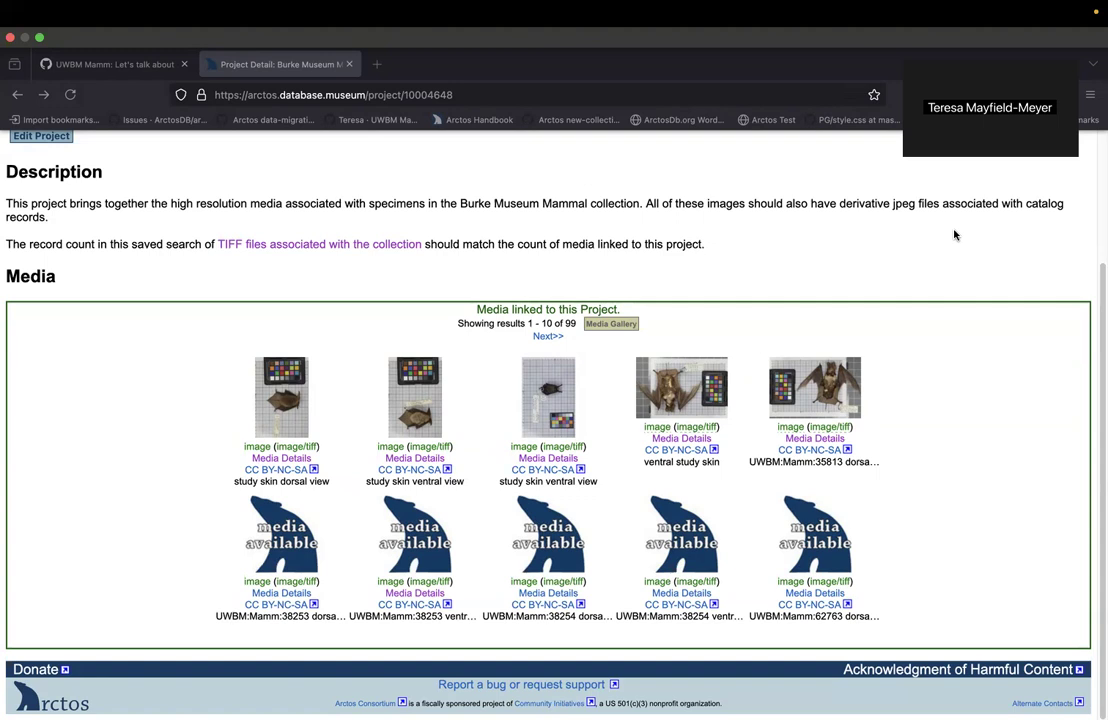
# Step: Open the project's saved search of TIFF files associated with the collection and review the listed media records
pyautogui.scroll(3, 935, 235)
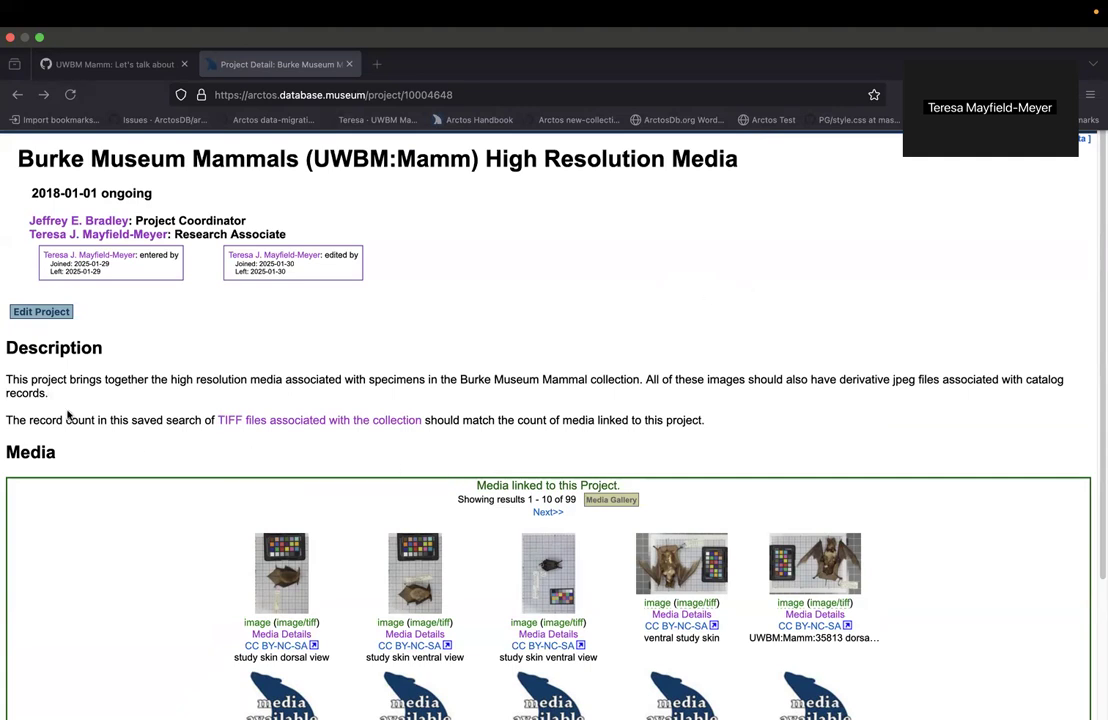
pyautogui.click(318, 425)
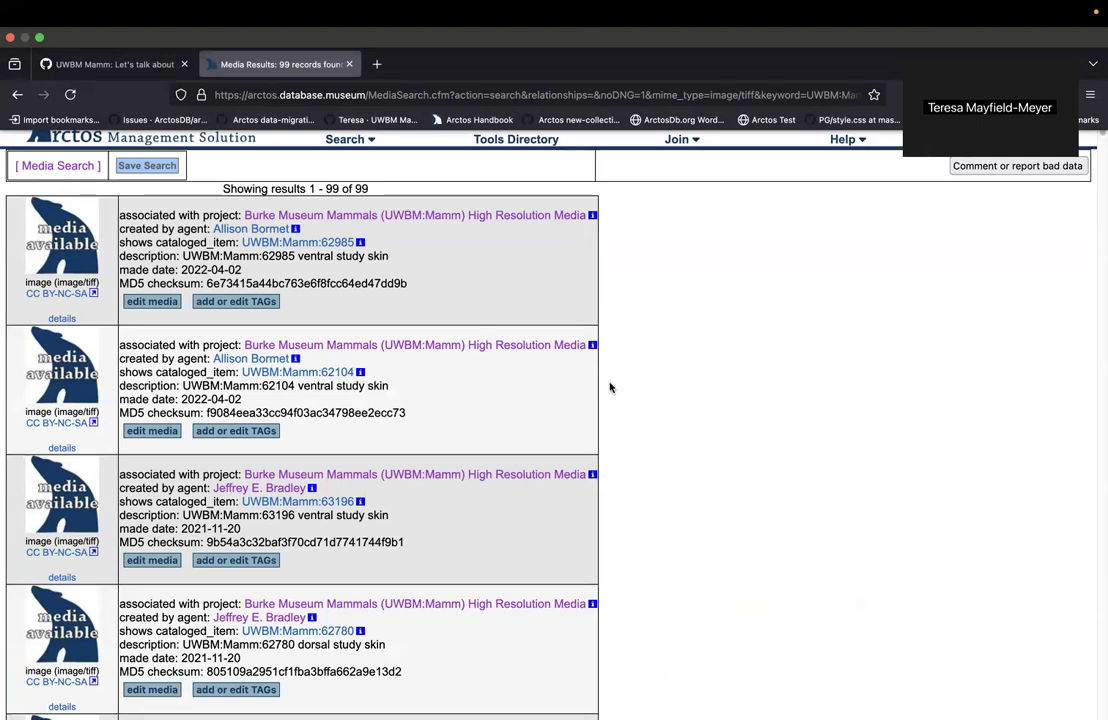
pyautogui.scroll(-2, 448, 290)
pyautogui.scroll(-5, 524, 462)
pyautogui.scroll(-1, 489, 426)
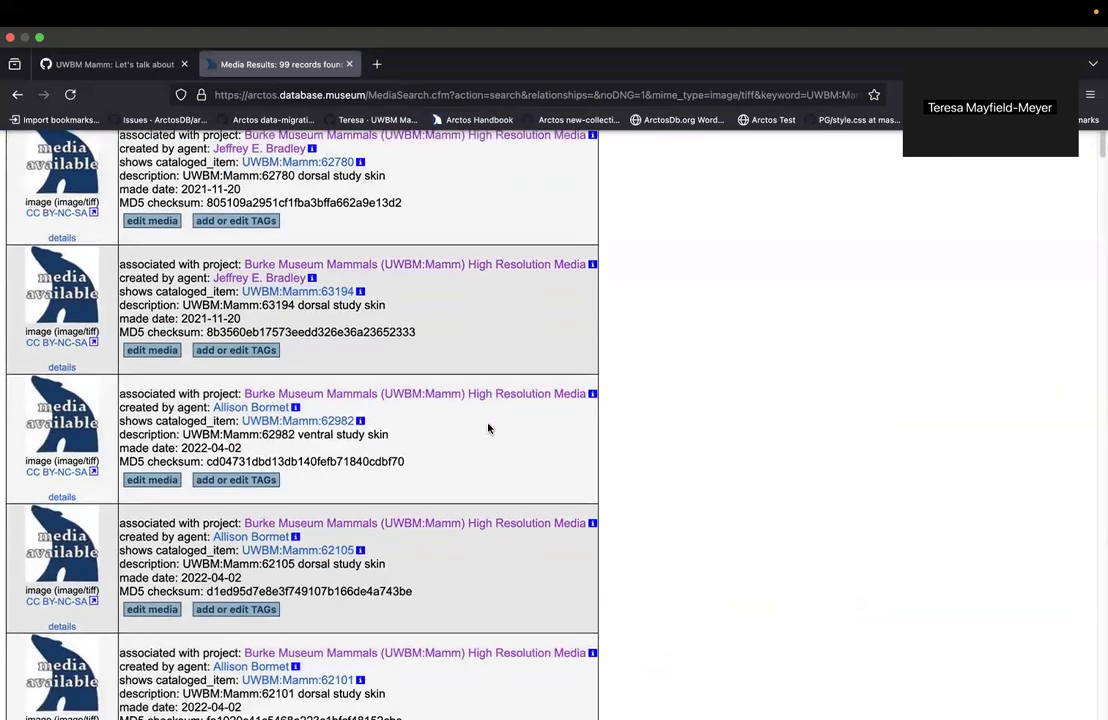
pyautogui.scroll(6, 492, 429)
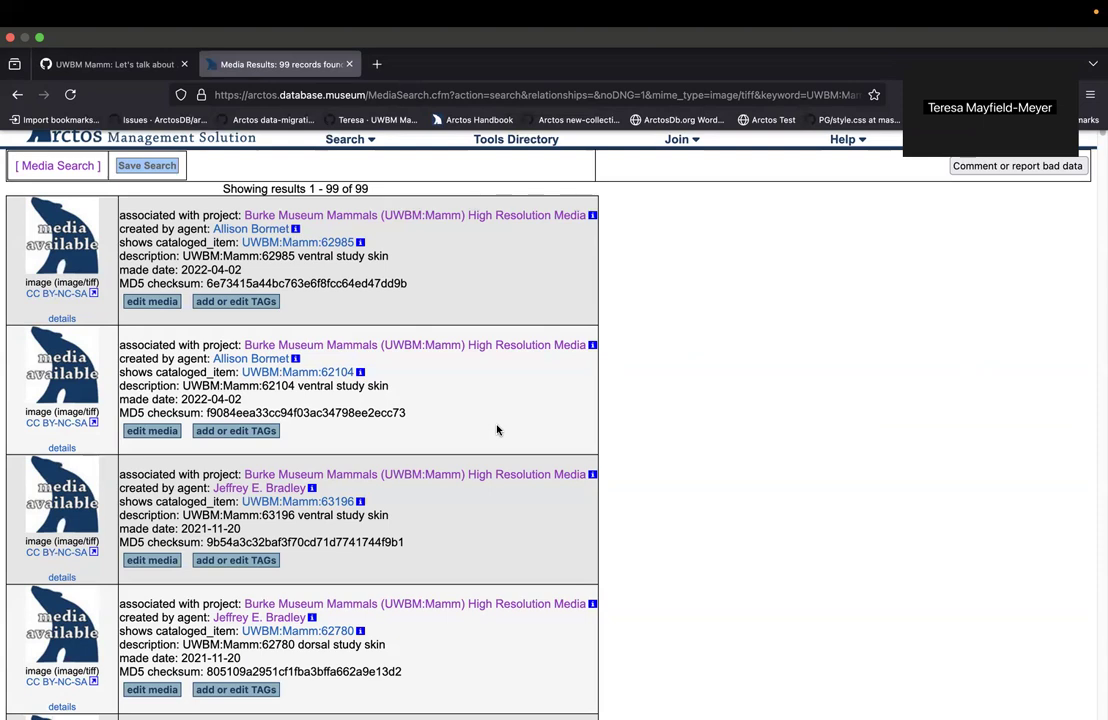
pyautogui.scroll(-5, 509, 425)
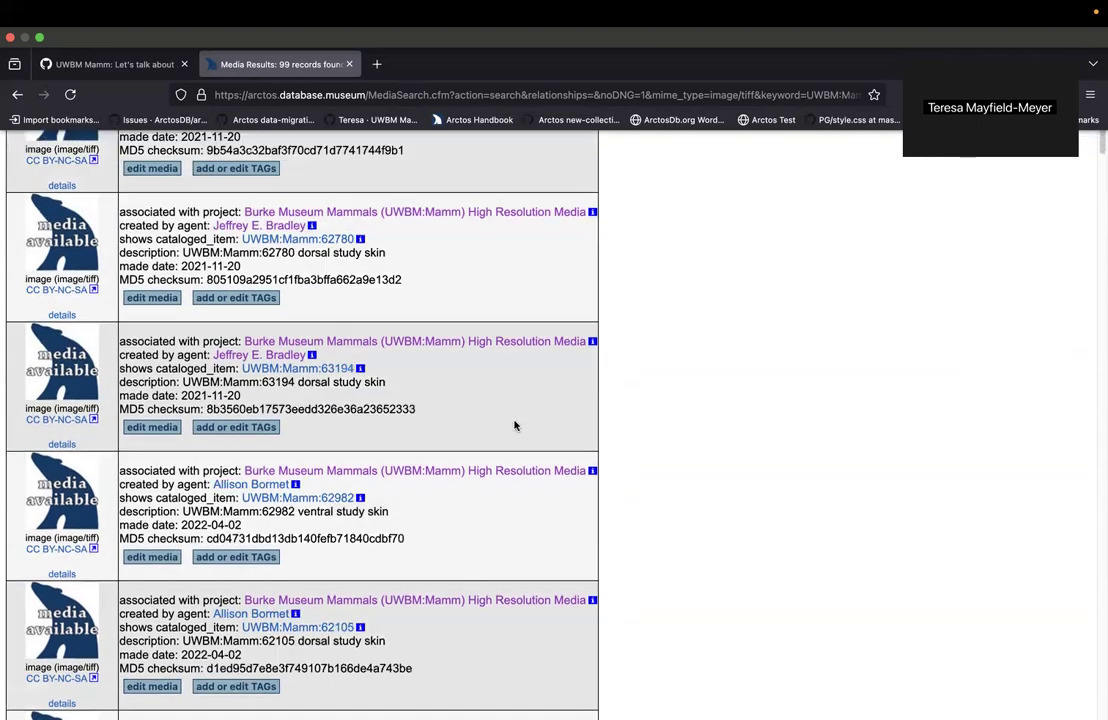
pyautogui.scroll(-3, 515, 425)
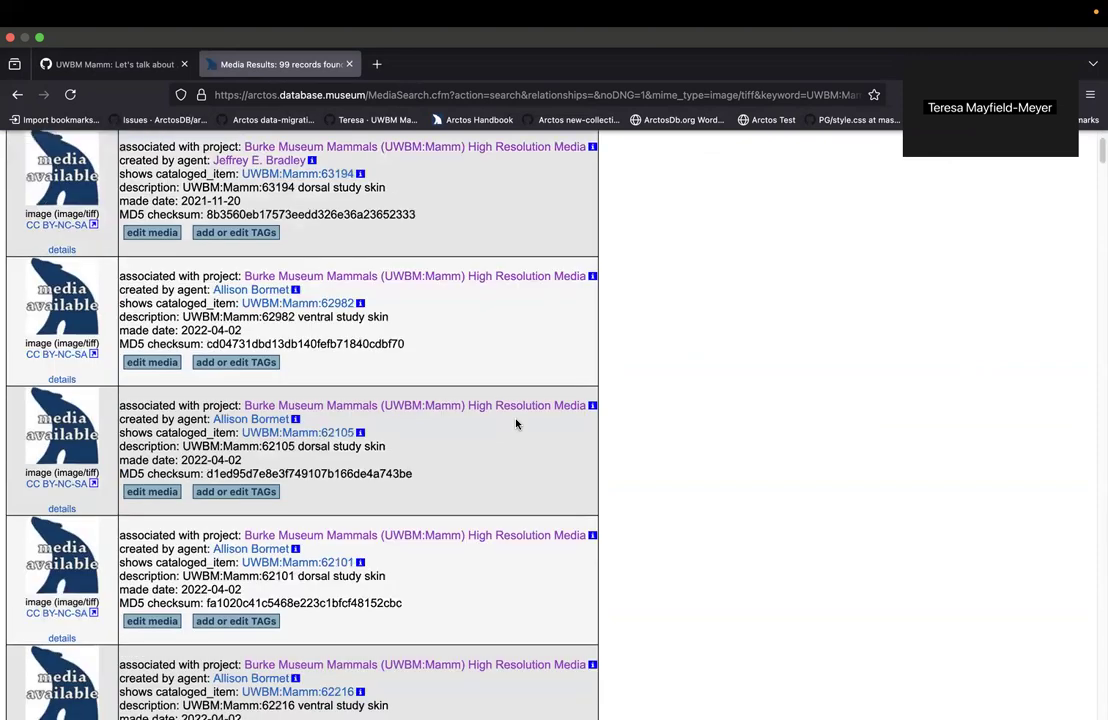
pyautogui.scroll(5, 516, 424)
pyautogui.scroll(3, 516, 424)
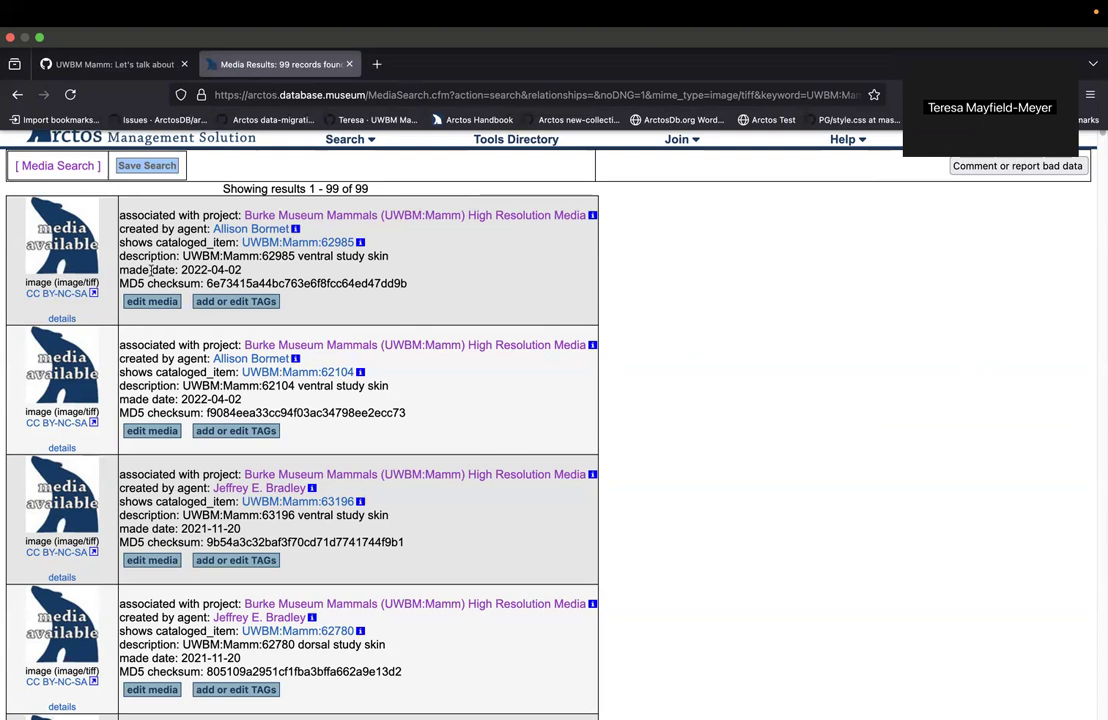
# Step: Download the ventral study skin TIFF of UWBM:Mamm:62985 as 62985_V to the UWBM_Mamm folder and open it in Preview
pyautogui.click(71, 236)
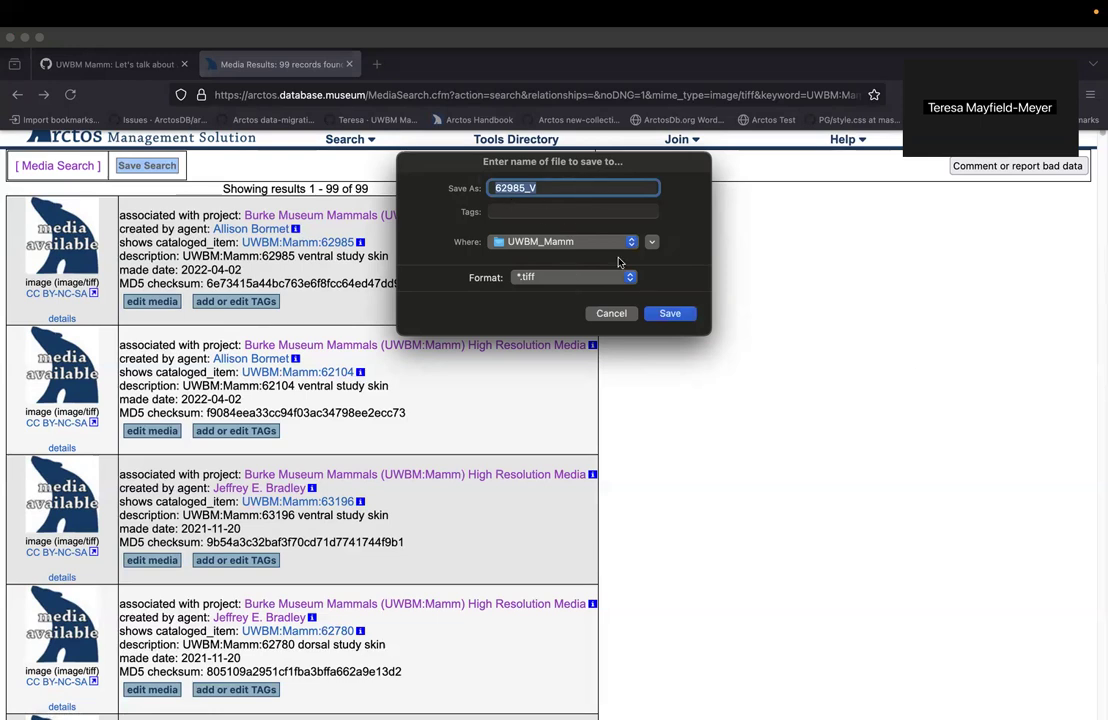
pyautogui.click(668, 316)
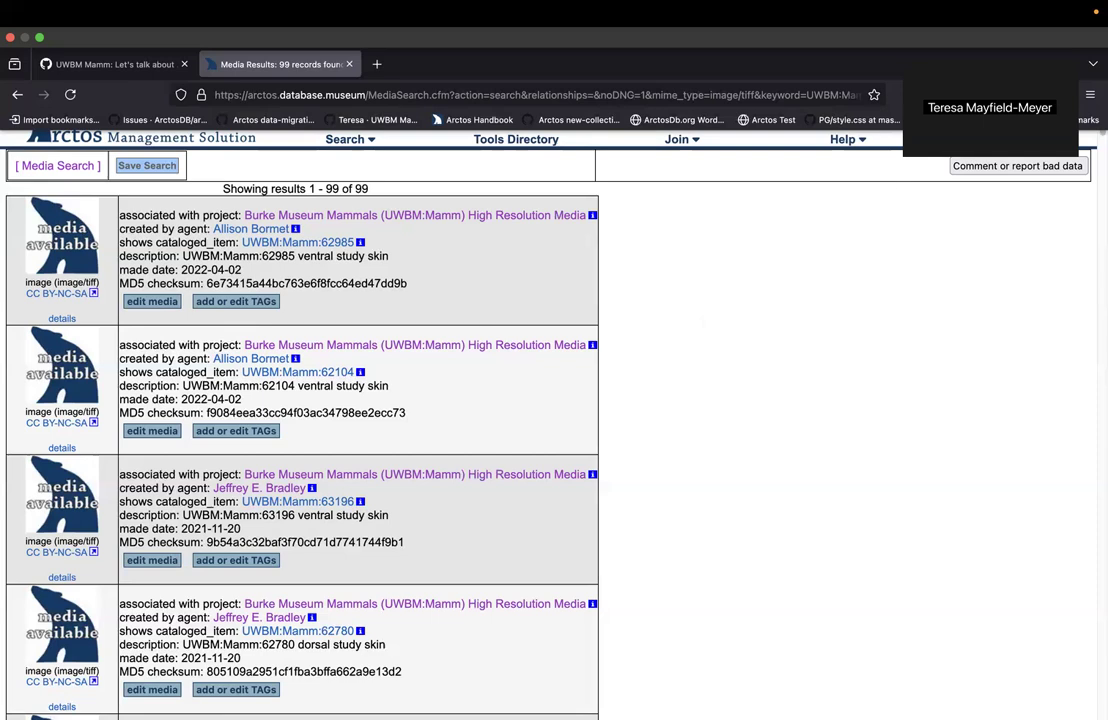
pyautogui.click(986, 57)
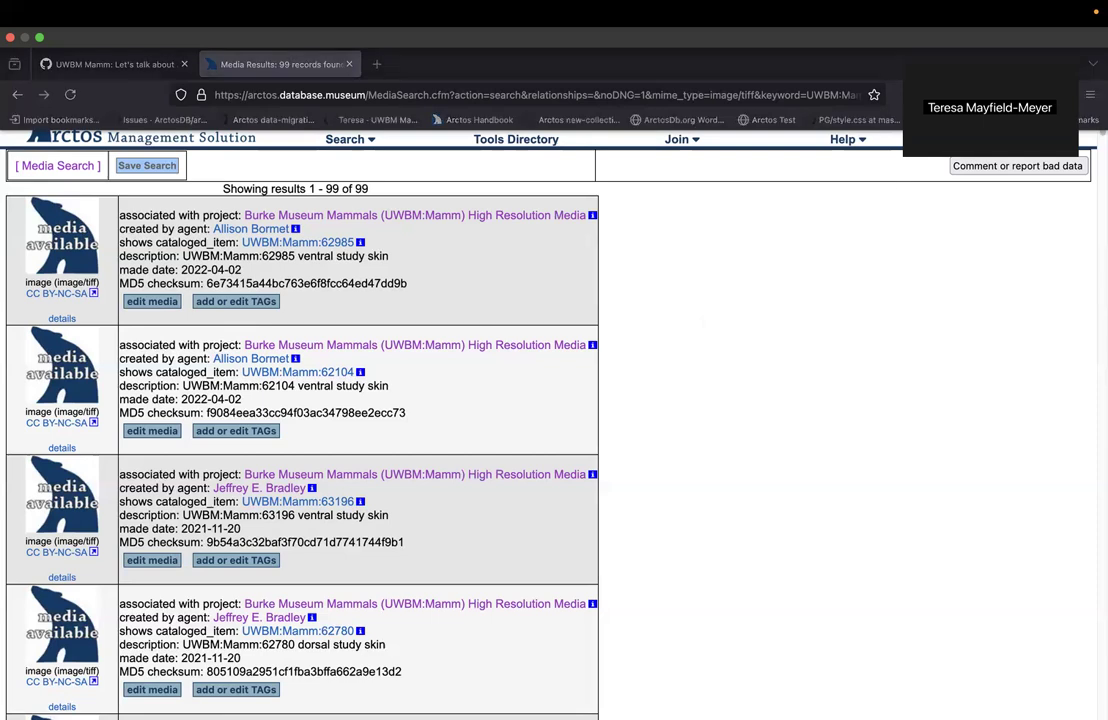
pyautogui.moveTo(986, 84); pyautogui.dragTo(1009, 166)
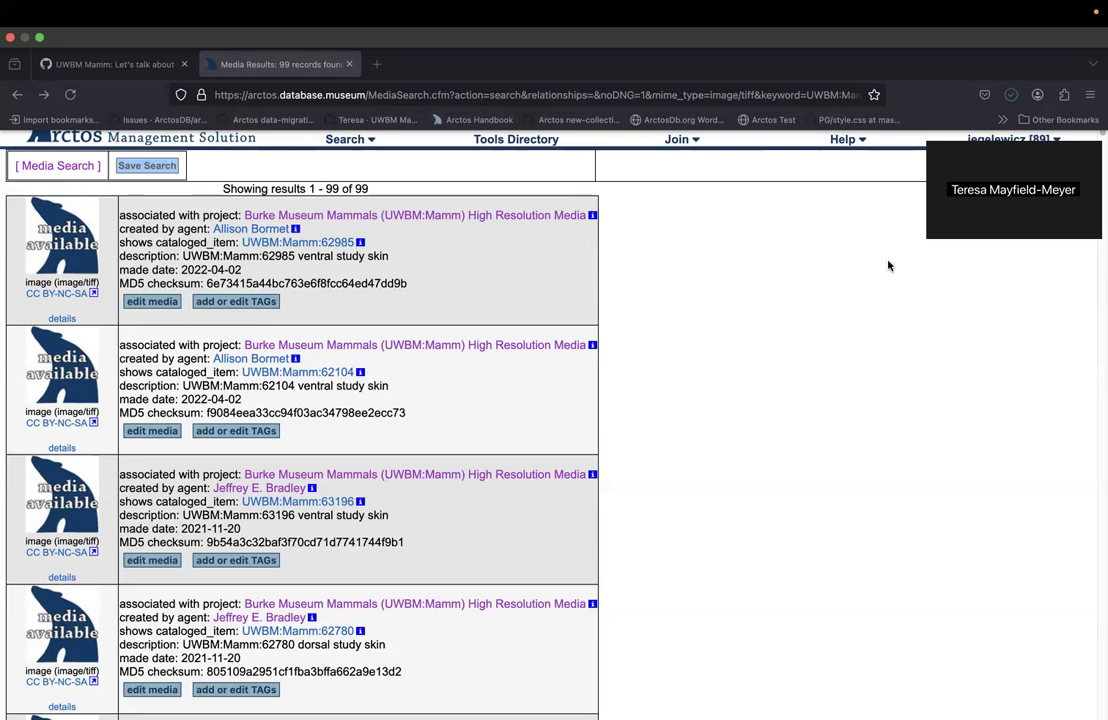
pyautogui.click(1011, 94)
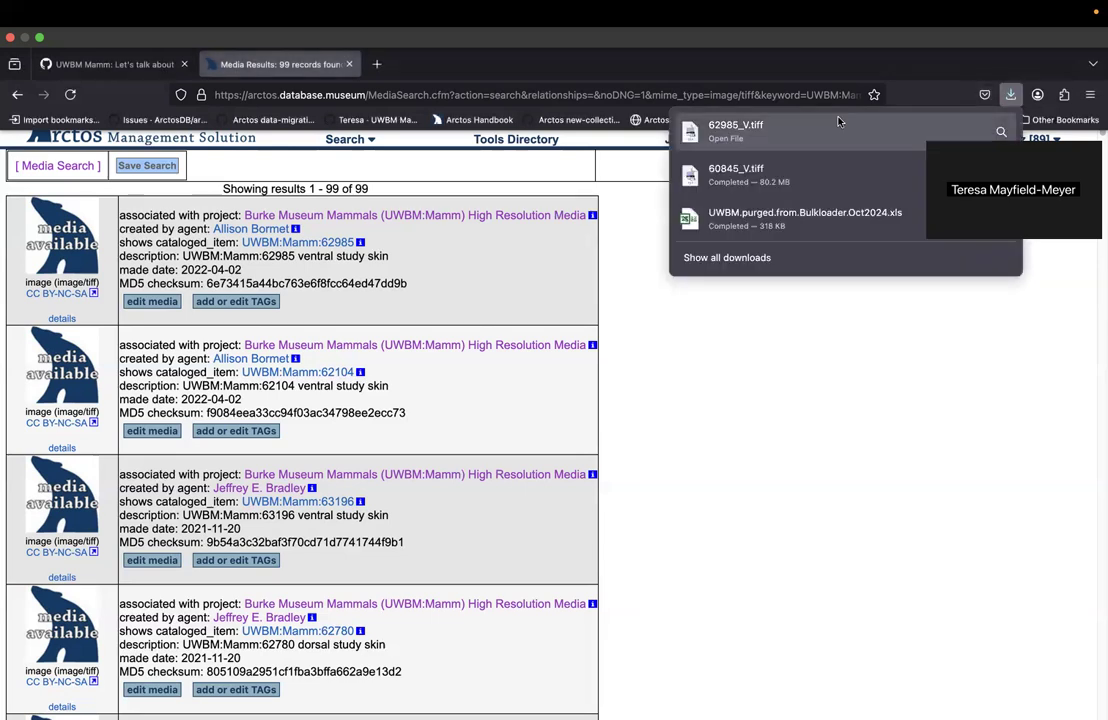
pyautogui.click(796, 128)
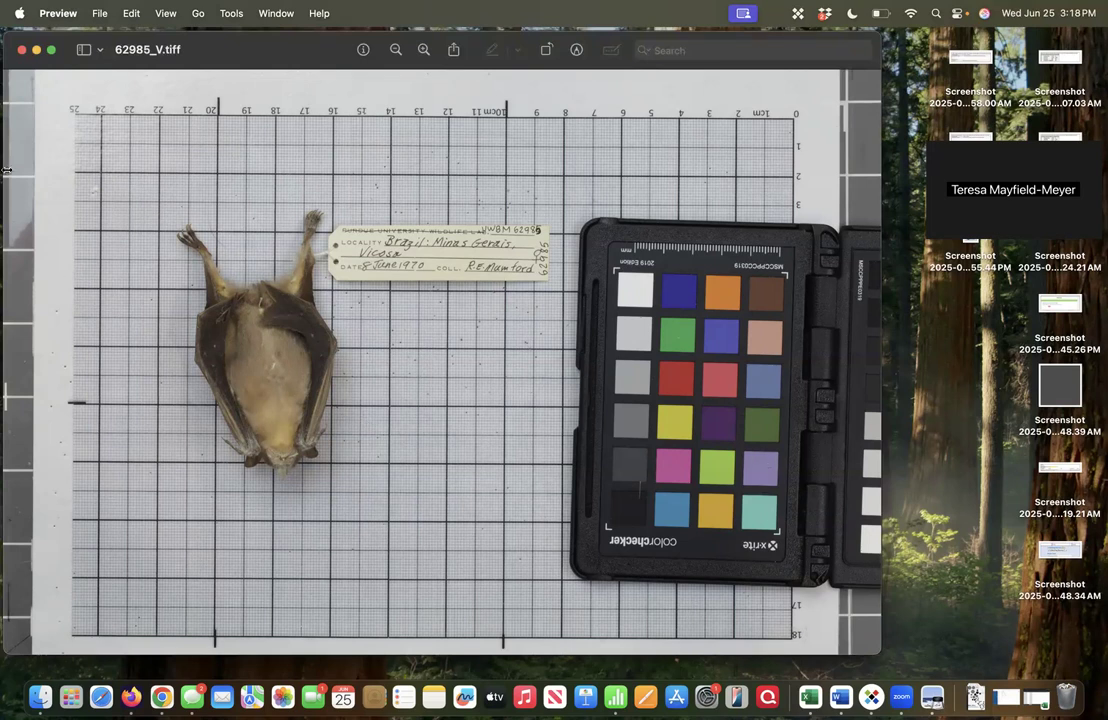
# Step: Export the image as JPEG 62985_V to the UWBM_Mamm folder at reduced quality, about 1 MB, and close it
pyautogui.click(100, 14)
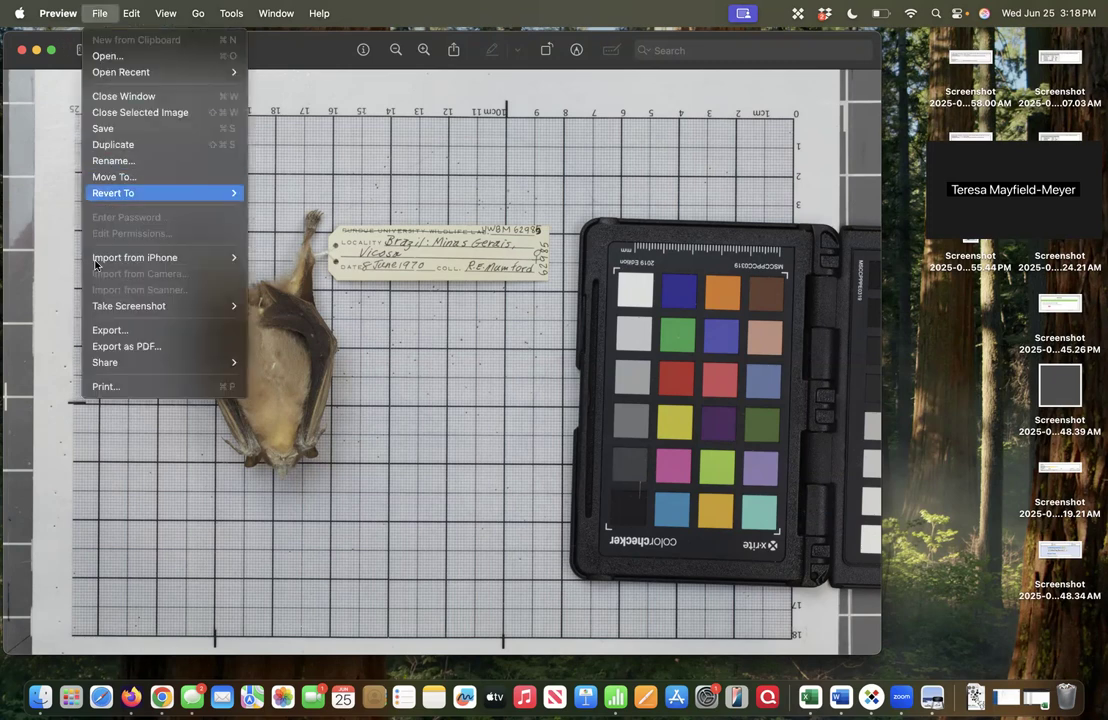
pyautogui.click(112, 336)
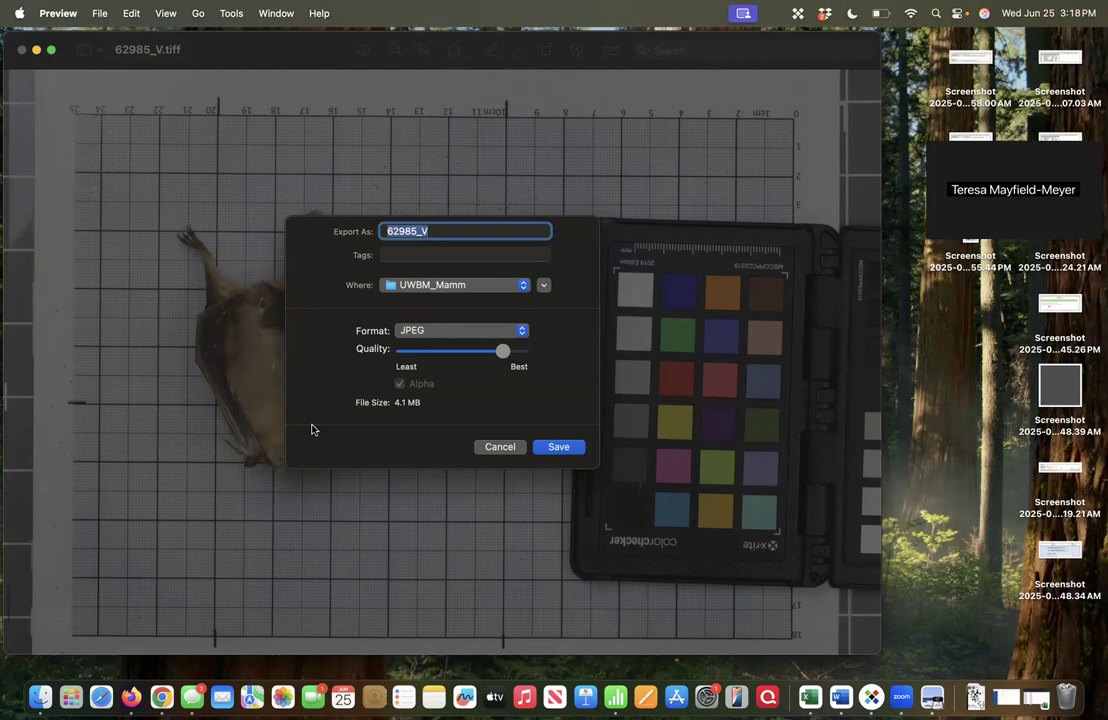
pyautogui.moveTo(503, 357); pyautogui.dragTo(440, 359)
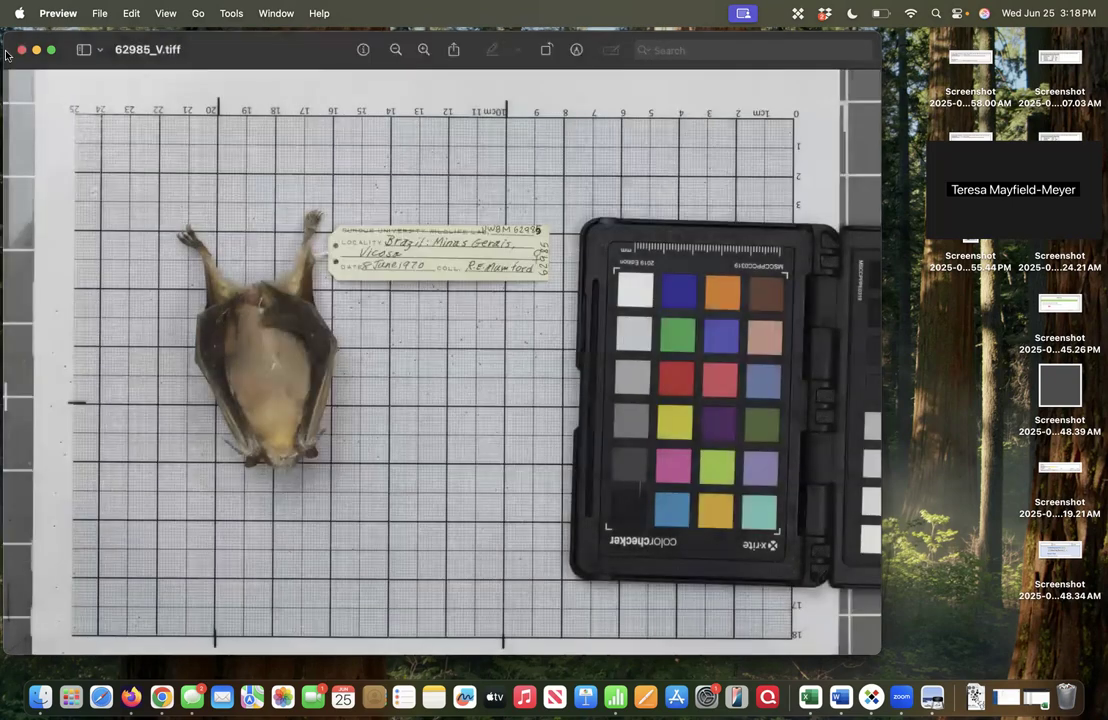
pyautogui.click(20, 48)
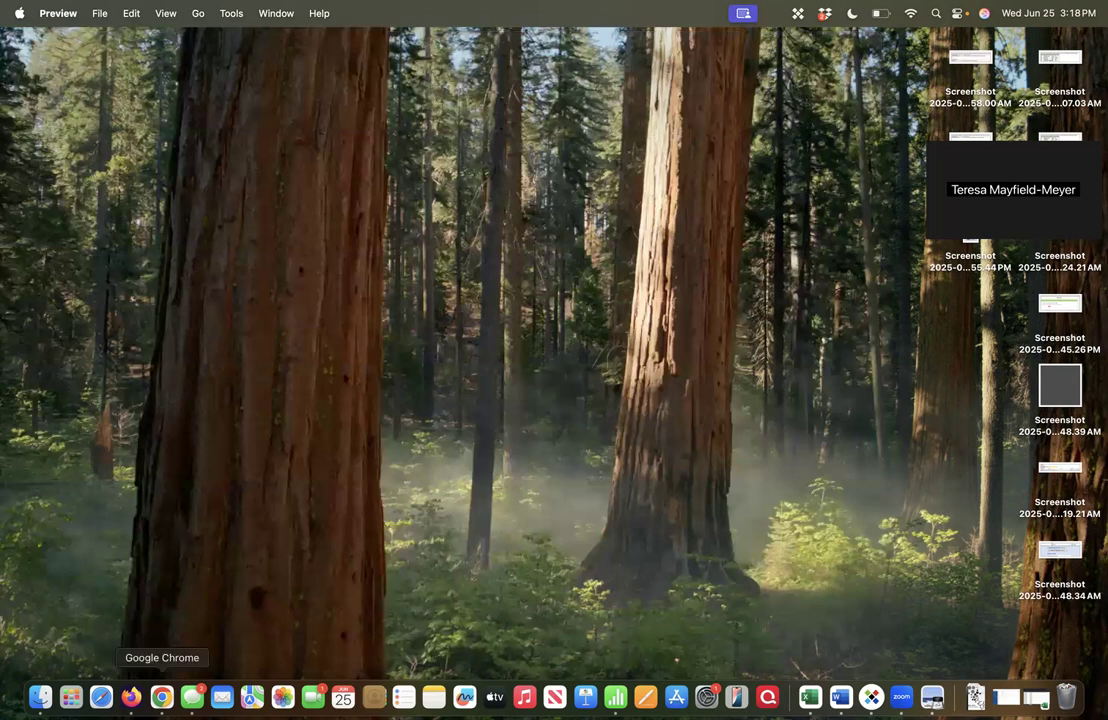
# Step: Switch back to Firefox and open the UWBM:Mamm:62985 catalog record in a new tab, down to its linked media
pyautogui.click(131, 700)
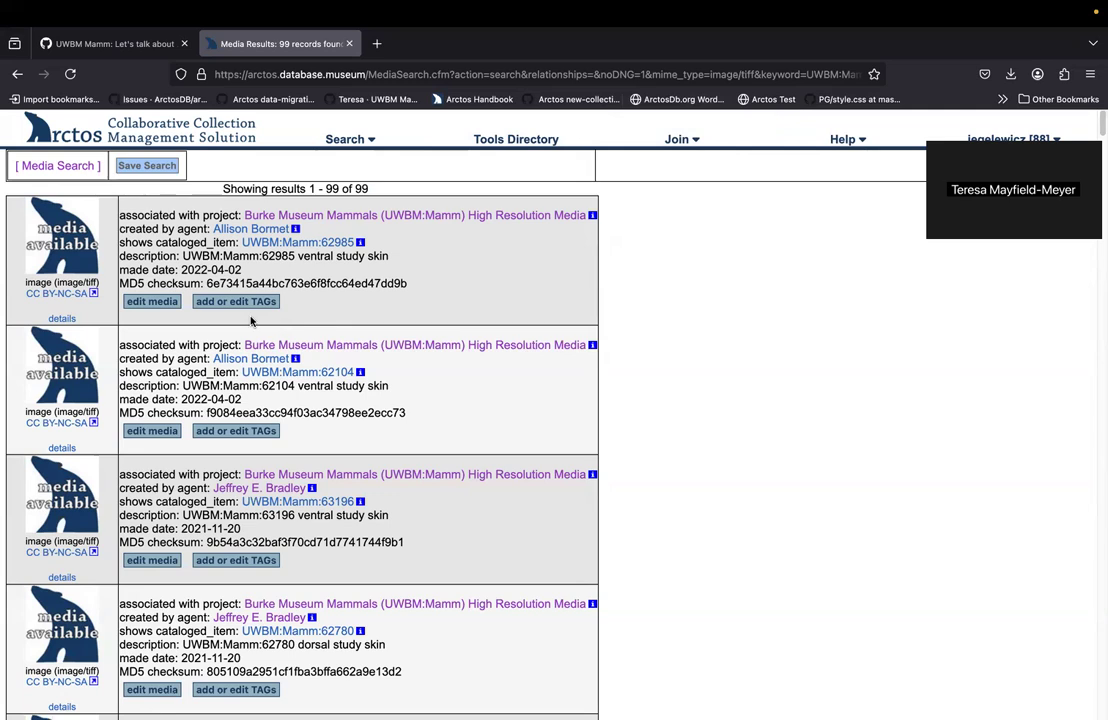
pyautogui.rightClick(321, 249)
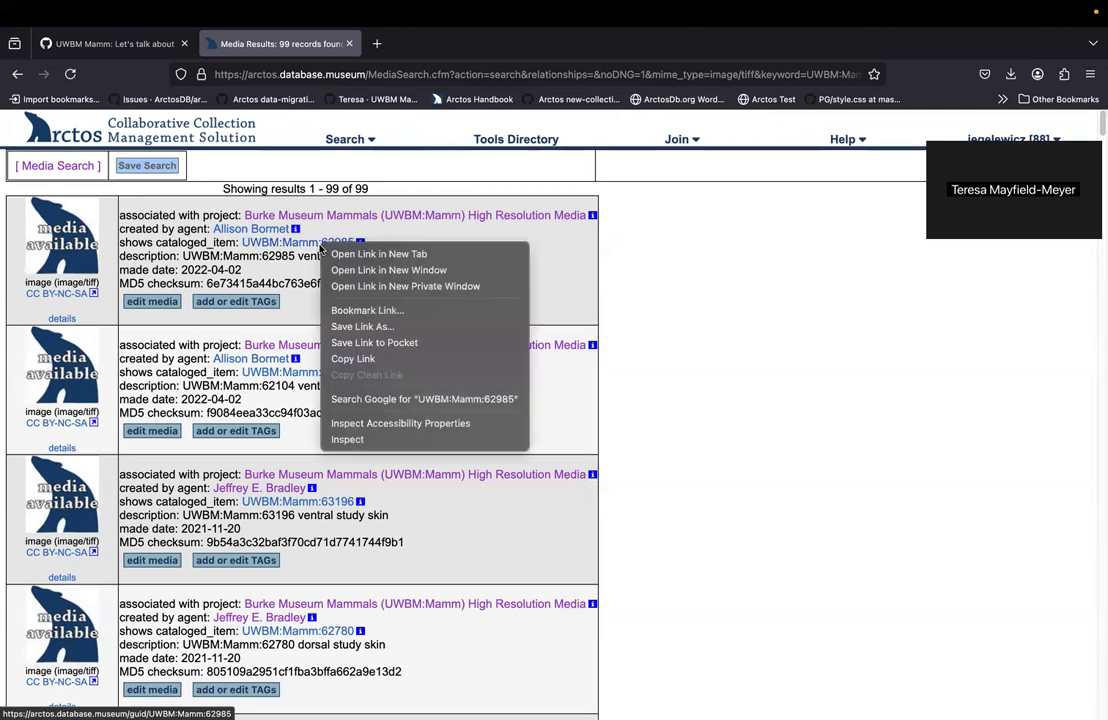
pyautogui.click(345, 254)
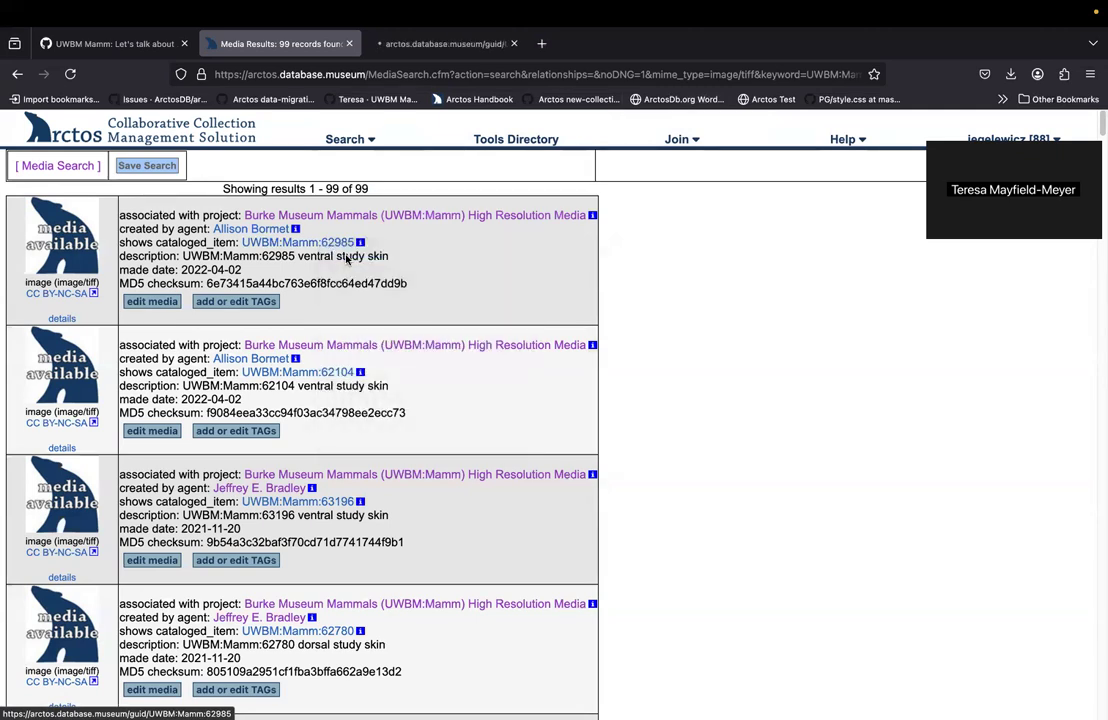
pyautogui.click(390, 44)
pyautogui.scroll(-2, 822, 463)
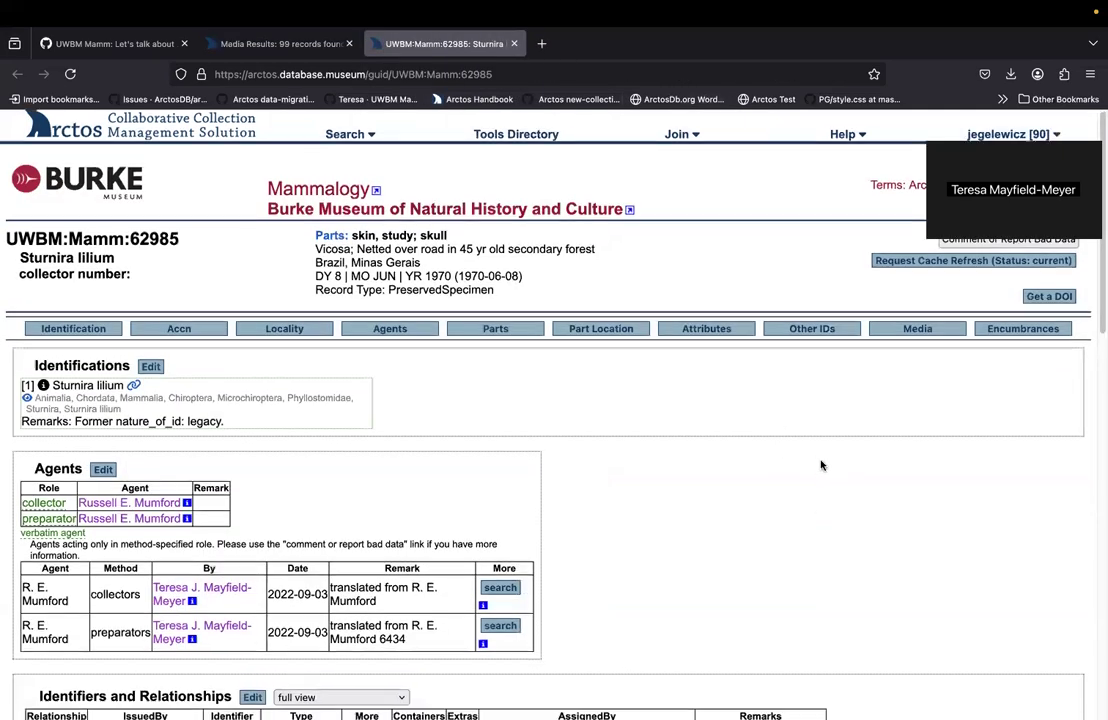
pyautogui.scroll(-5, 824, 468)
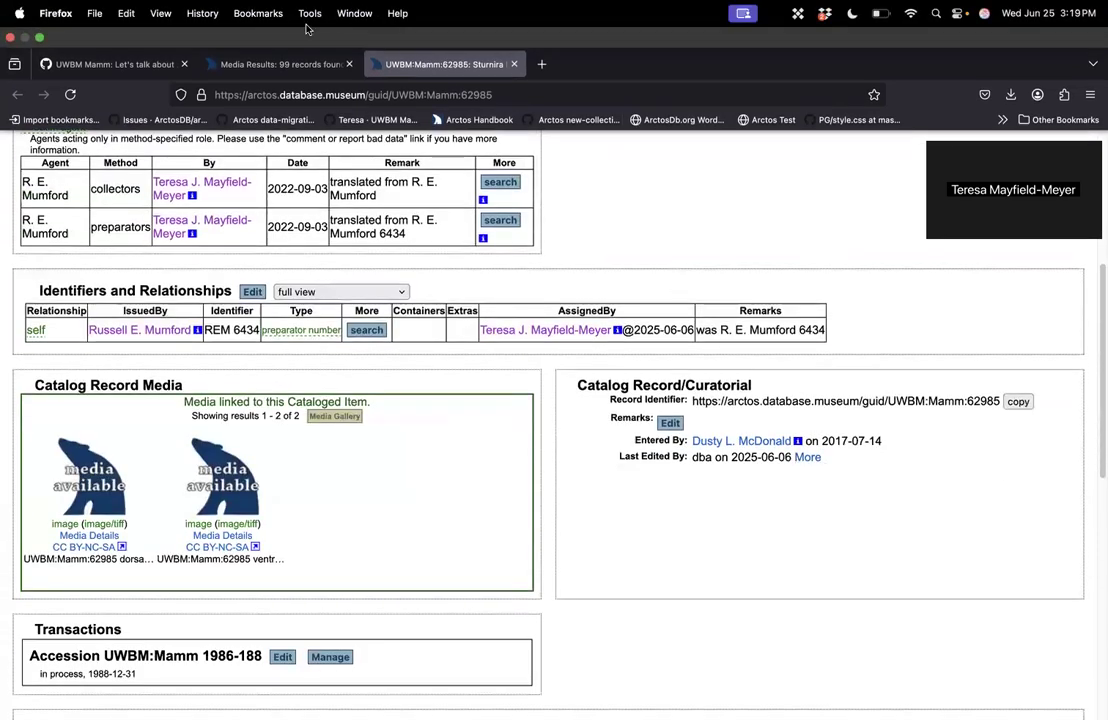
# Step: Compare the catalog record's linked media with the first search result and open that ventral study skin TIFF's media record for editing
pyautogui.click(268, 44)
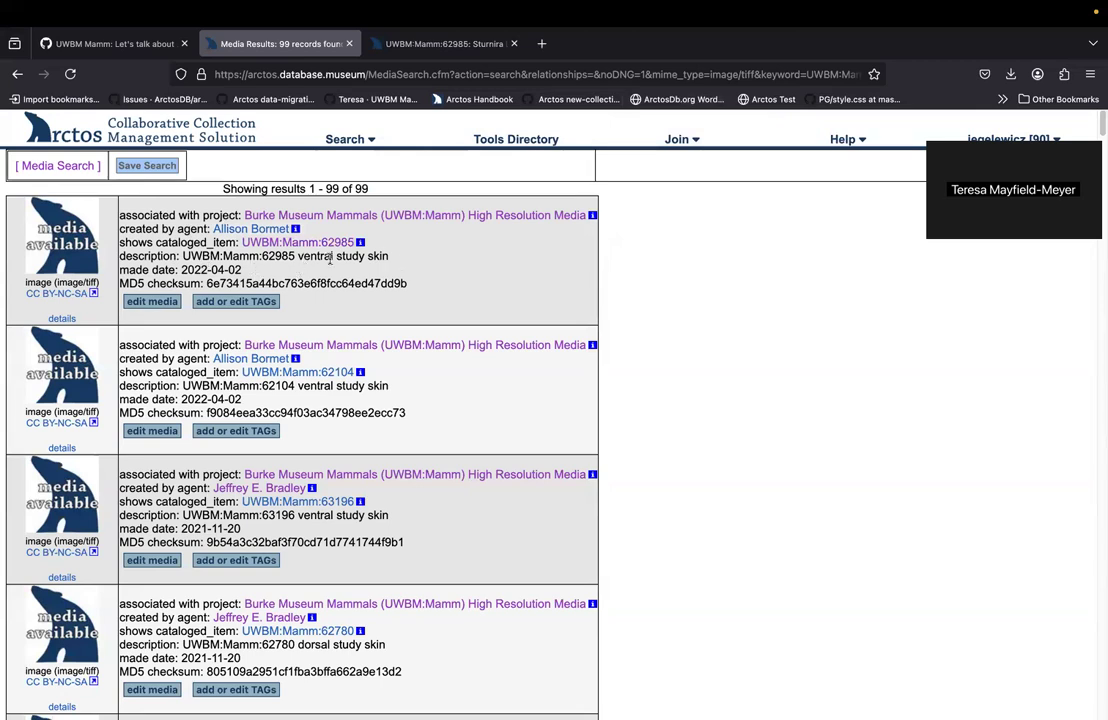
pyautogui.click(403, 44)
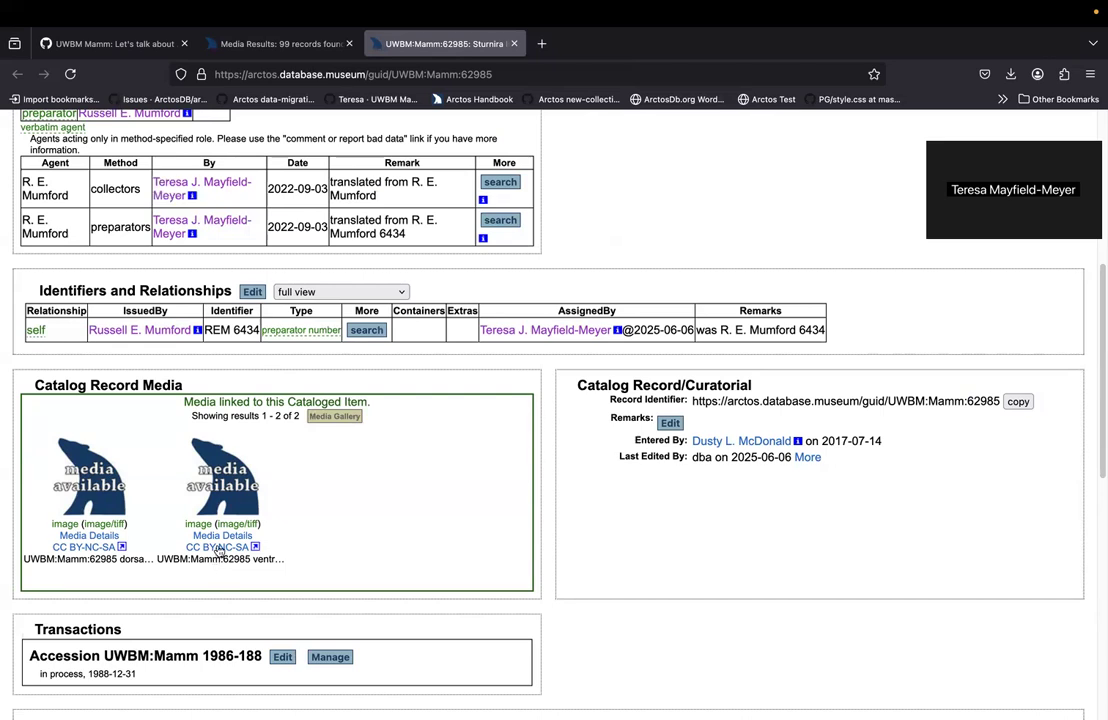
pyautogui.click(293, 45)
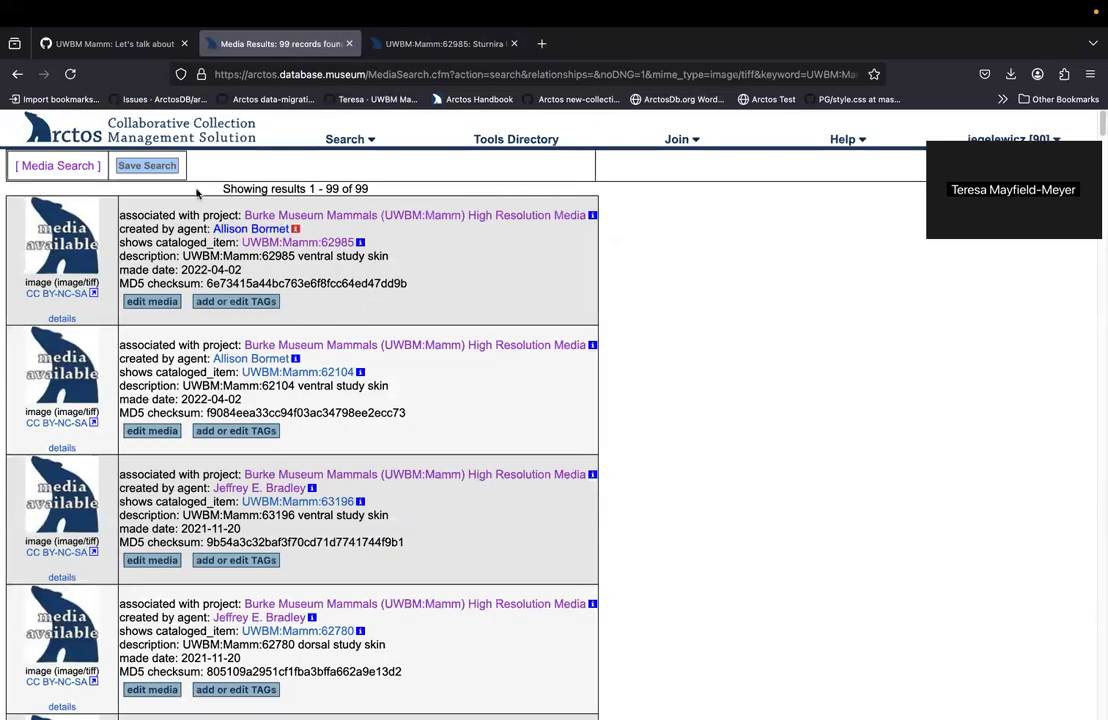
pyautogui.click(151, 304)
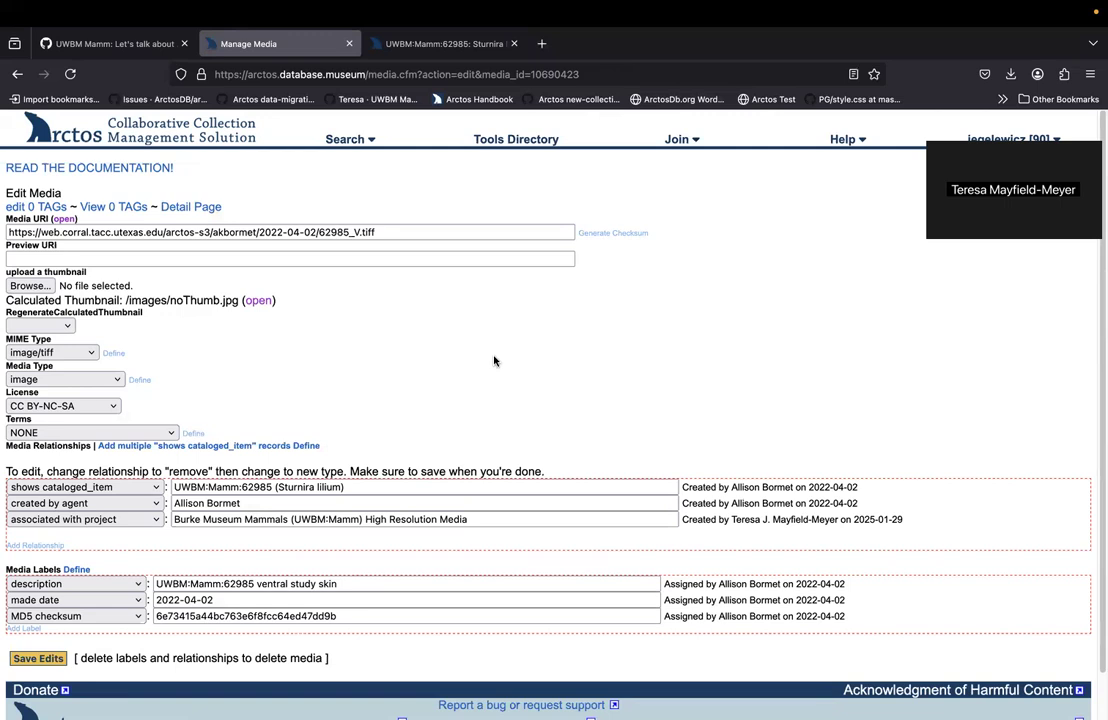
# Step: Start adding media to the UWBM:Mamm:62985 catalog record and upload the 62985_V JPEG from the UWBM_Mamm folder
pyautogui.click(403, 50)
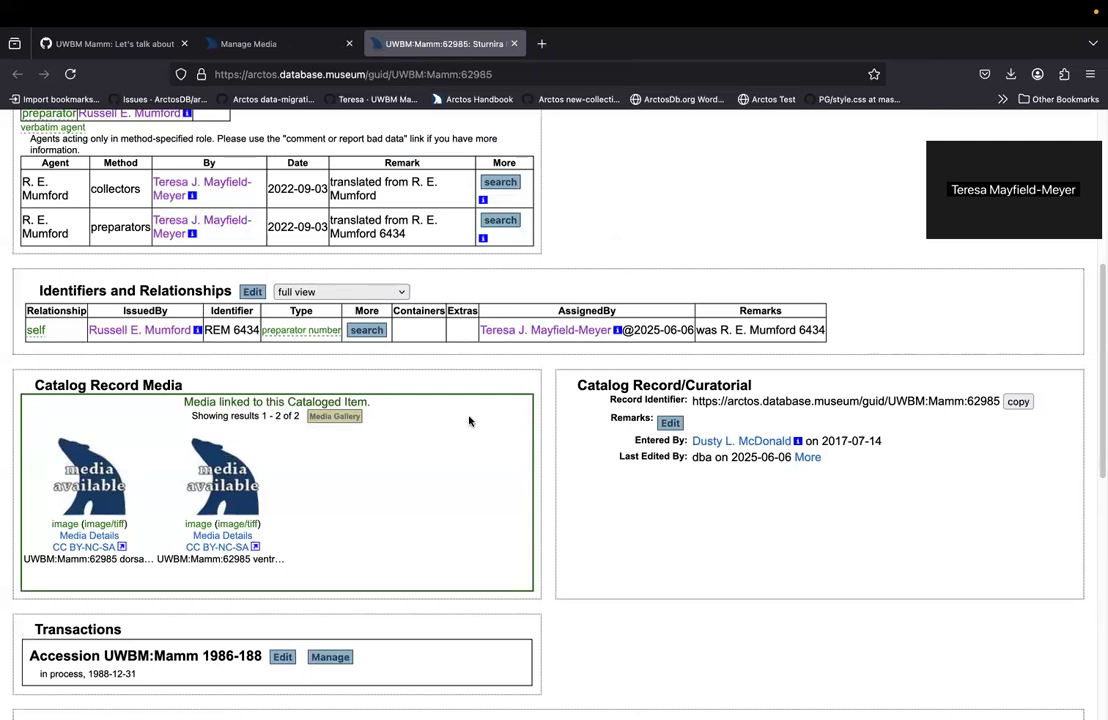
pyautogui.scroll(3, 690, 359)
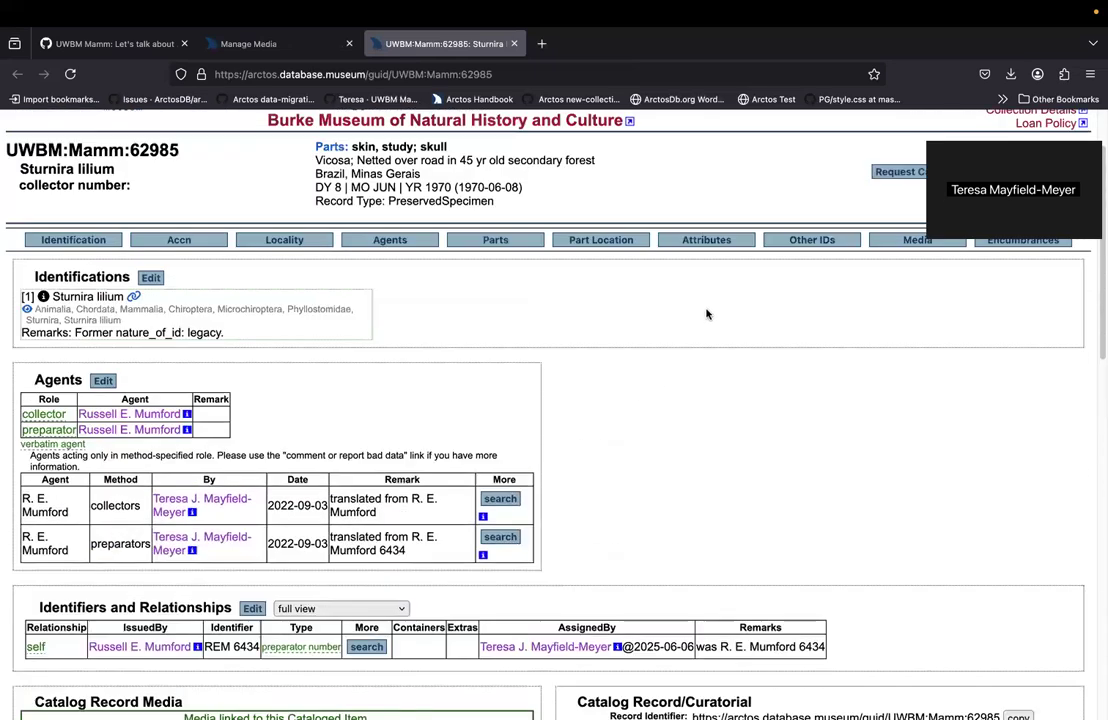
pyautogui.click(886, 248)
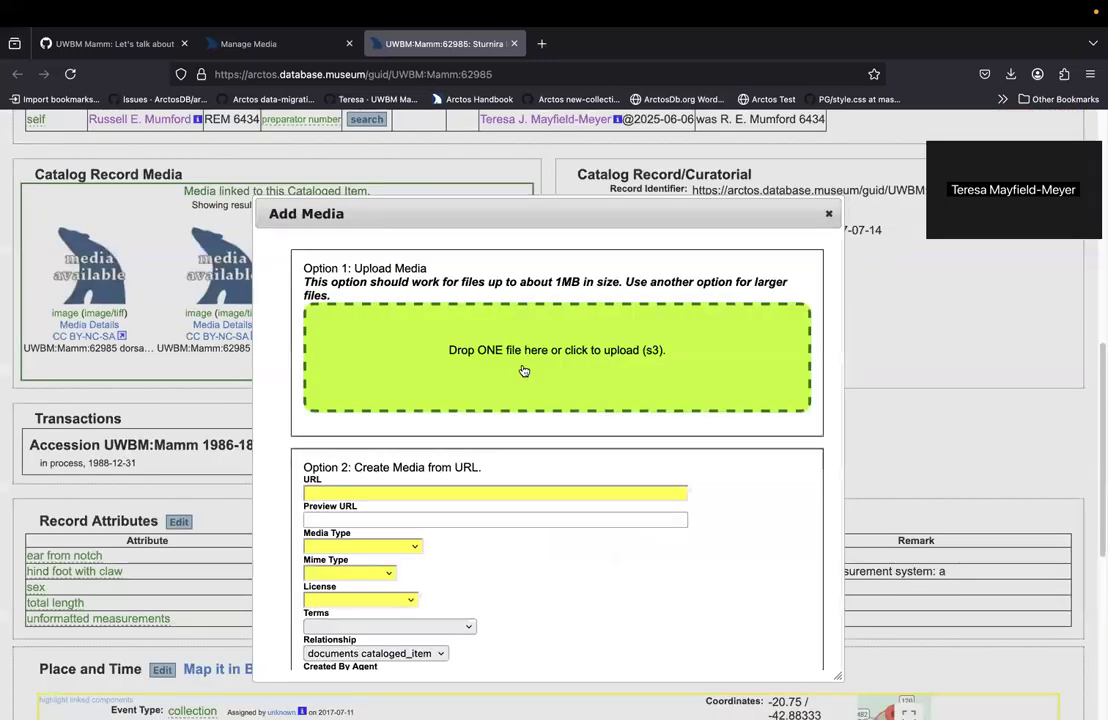
pyautogui.click(523, 371)
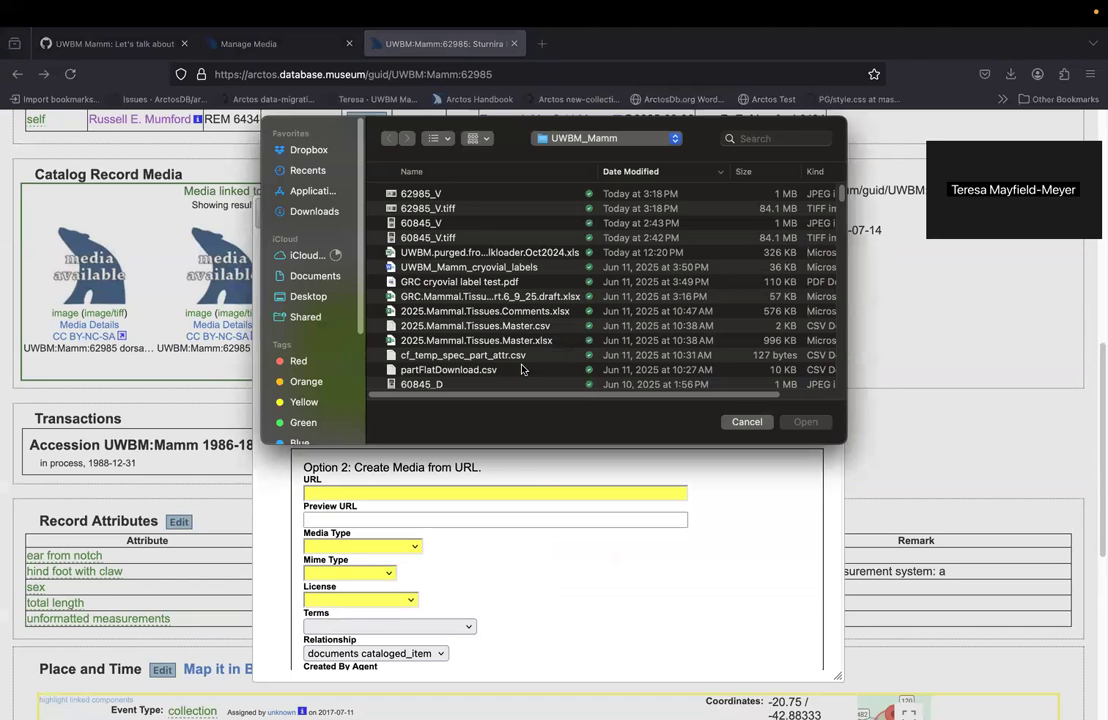
pyautogui.click(465, 193)
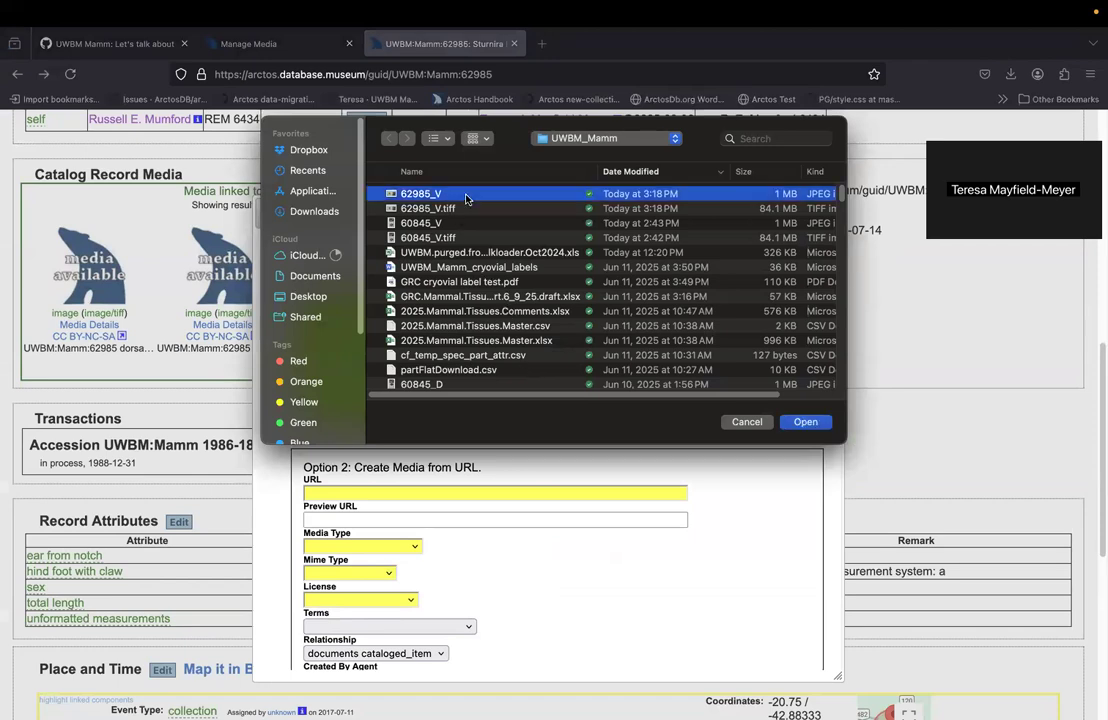
pyautogui.click(806, 422)
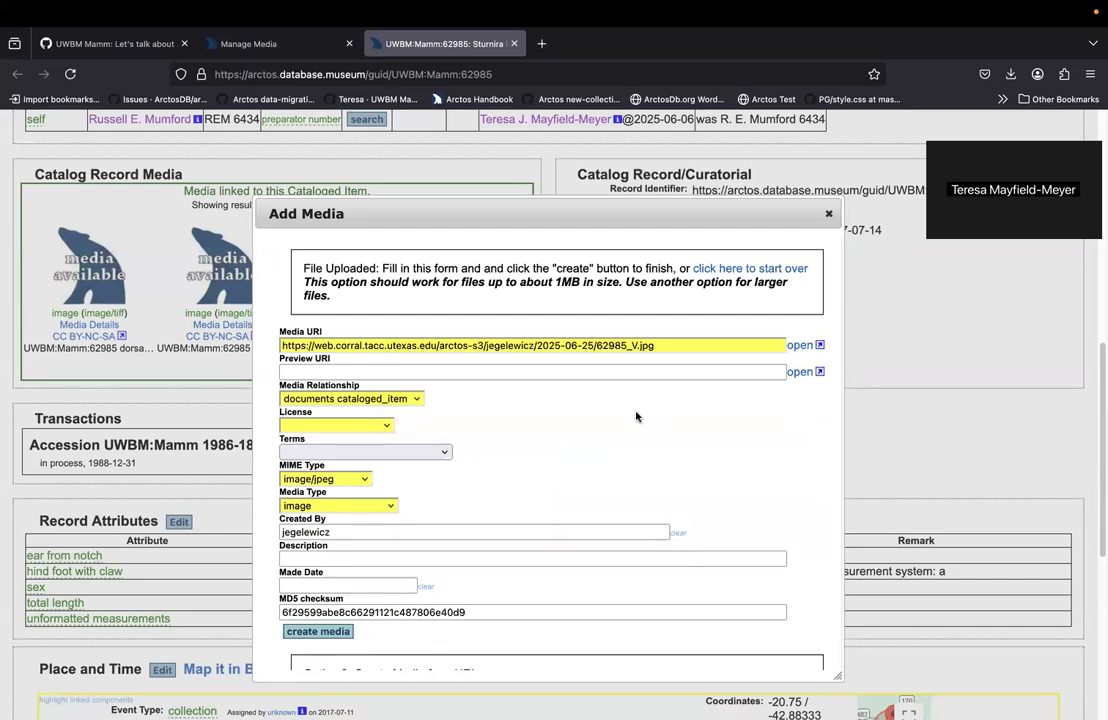
# Step: Set the new media's relationship to shows cataloged_item, license to CC BY-NC-SA and terms to Arctos Data Ownership and Use
pyautogui.scroll(-2, 636, 415)
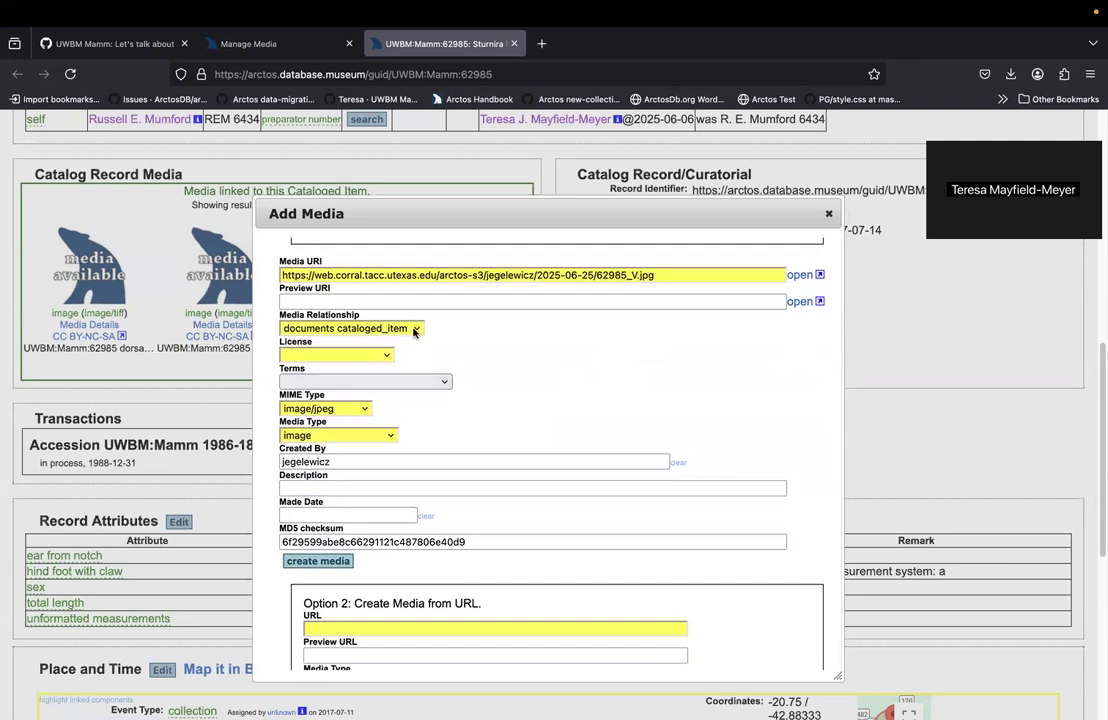
pyautogui.click(414, 331)
pyautogui.click(340, 344)
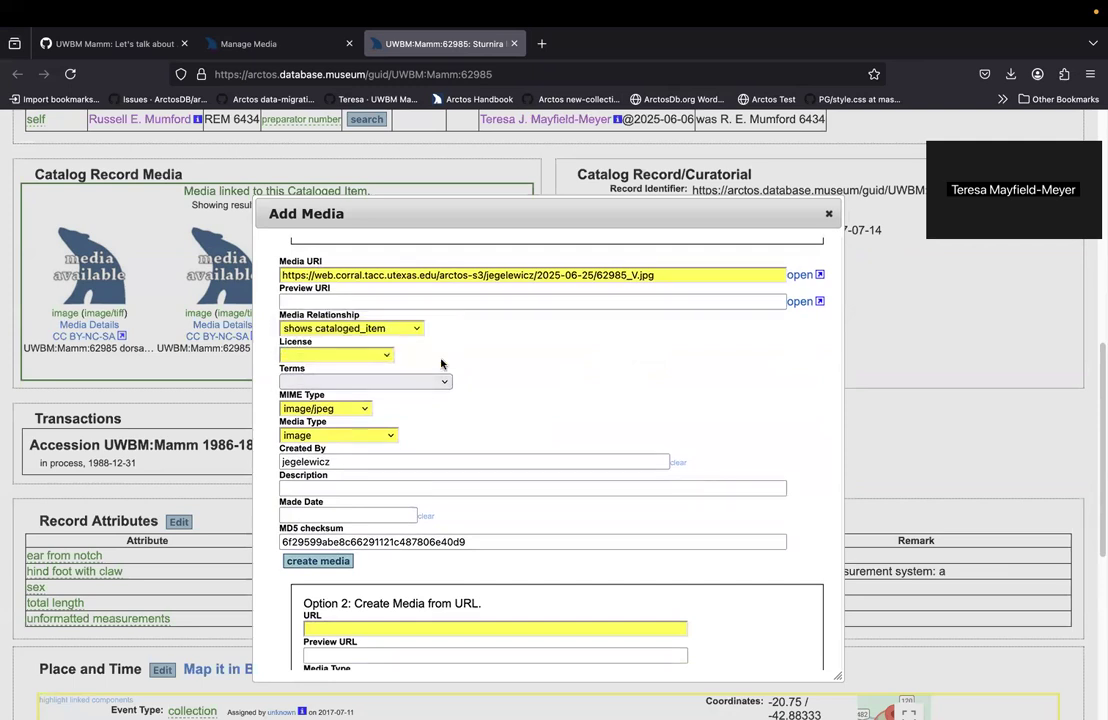
pyautogui.click(382, 355)
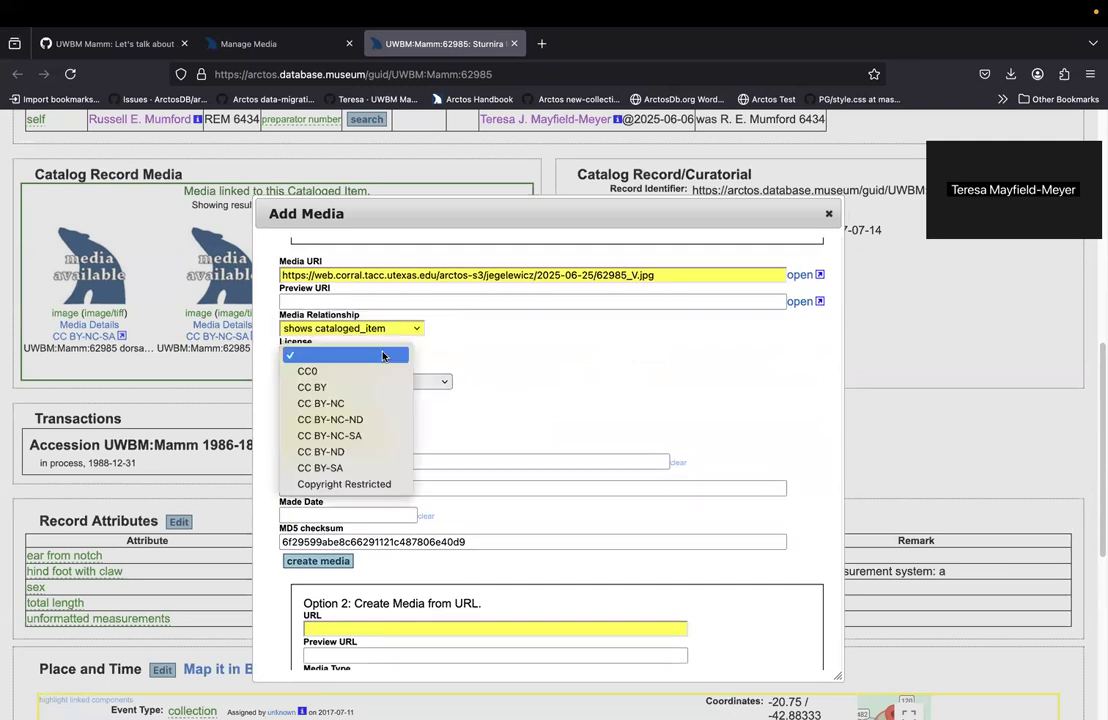
pyautogui.click(375, 437)
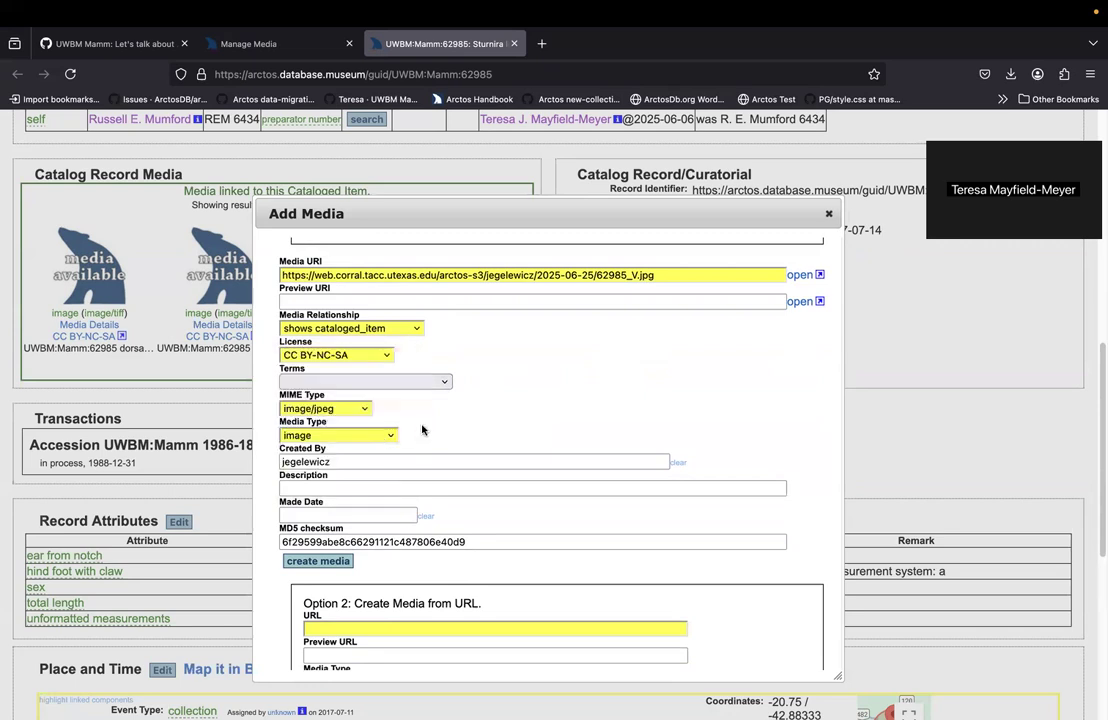
pyautogui.click(426, 383)
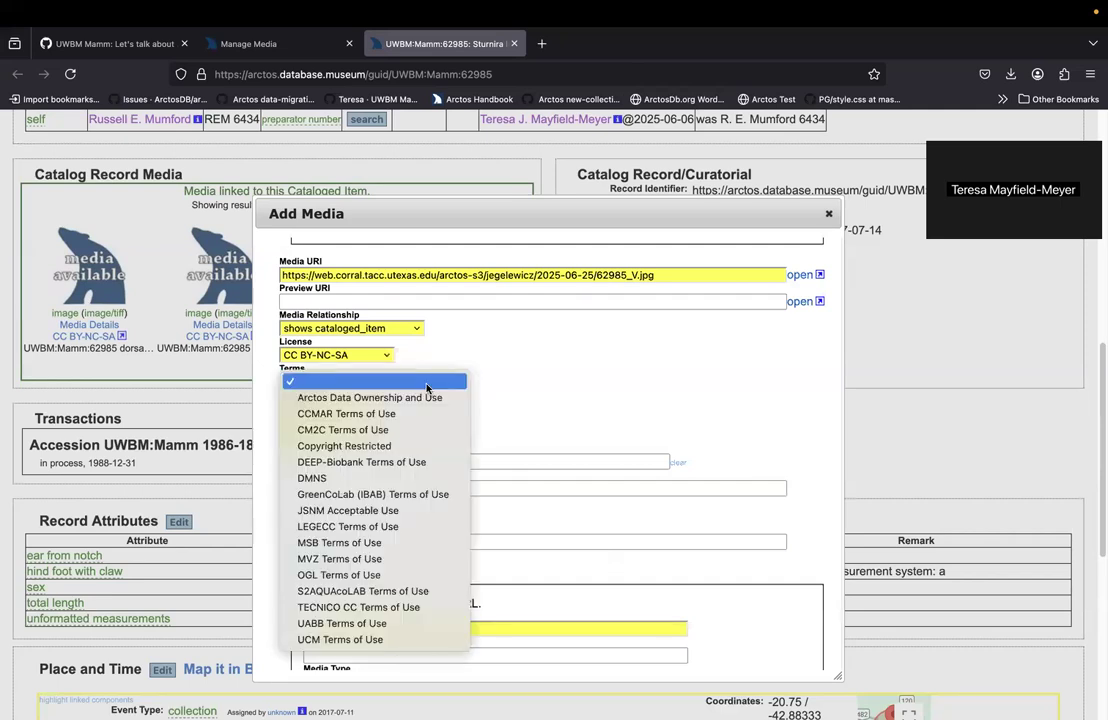
pyautogui.click(430, 396)
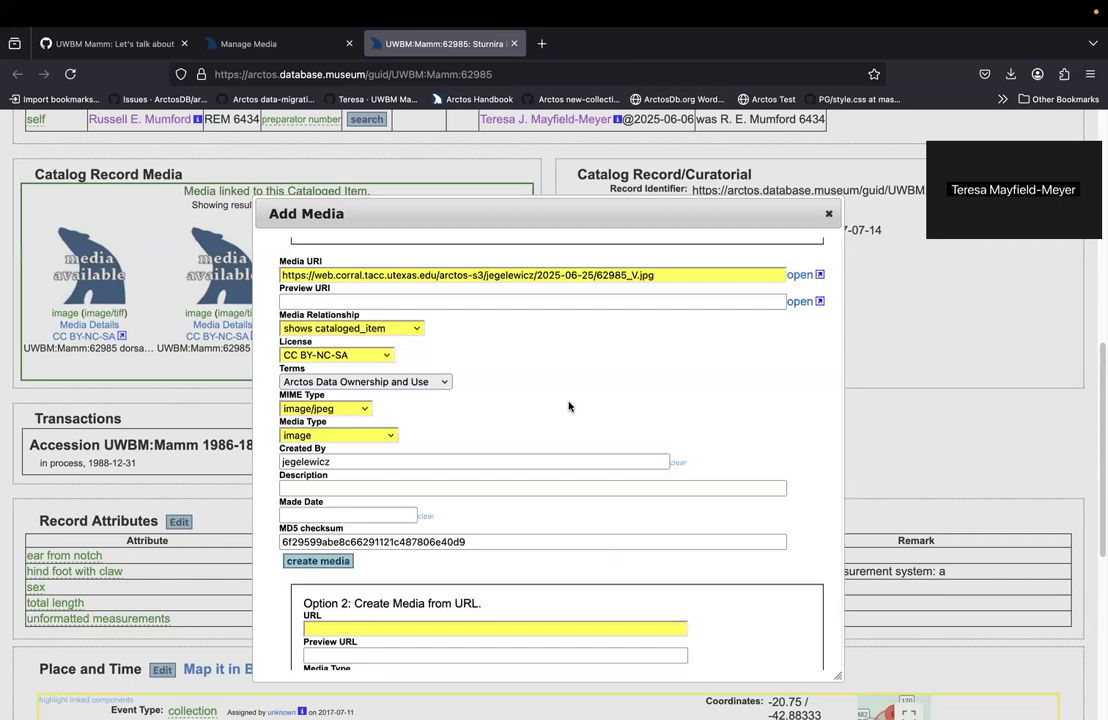
# Step: Copy the description "UWBM:Mamm:62985 ventral study skin" from the TIFF's media record into the new media's description
pyautogui.click(453, 489)
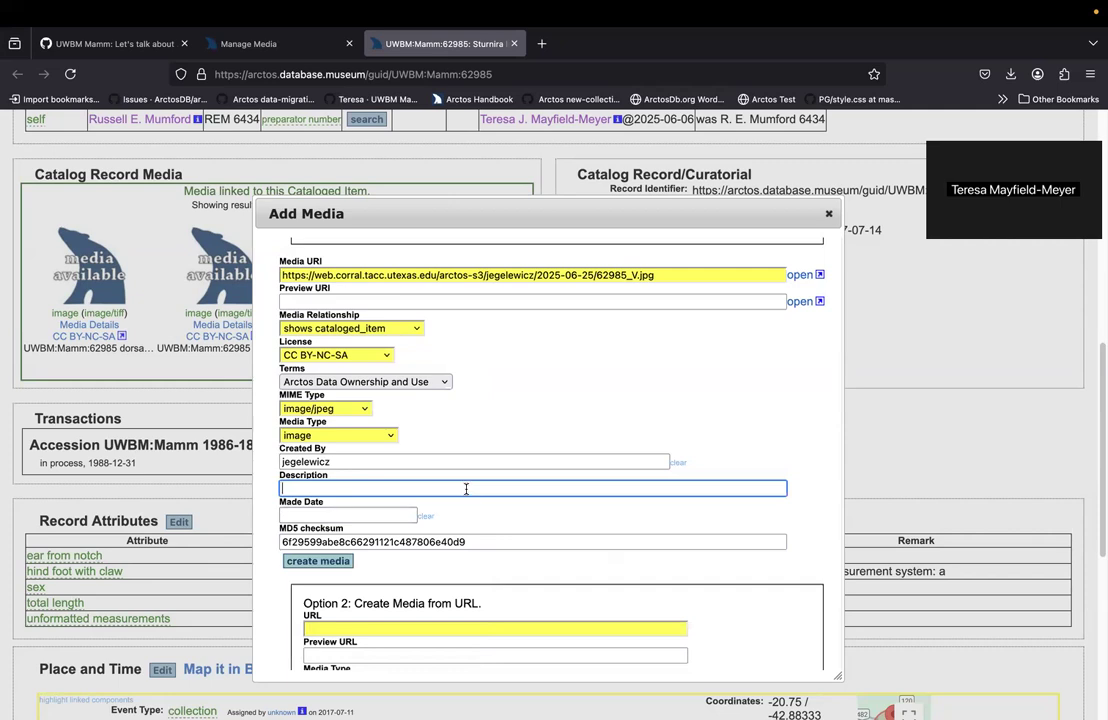
pyautogui.click(252, 45)
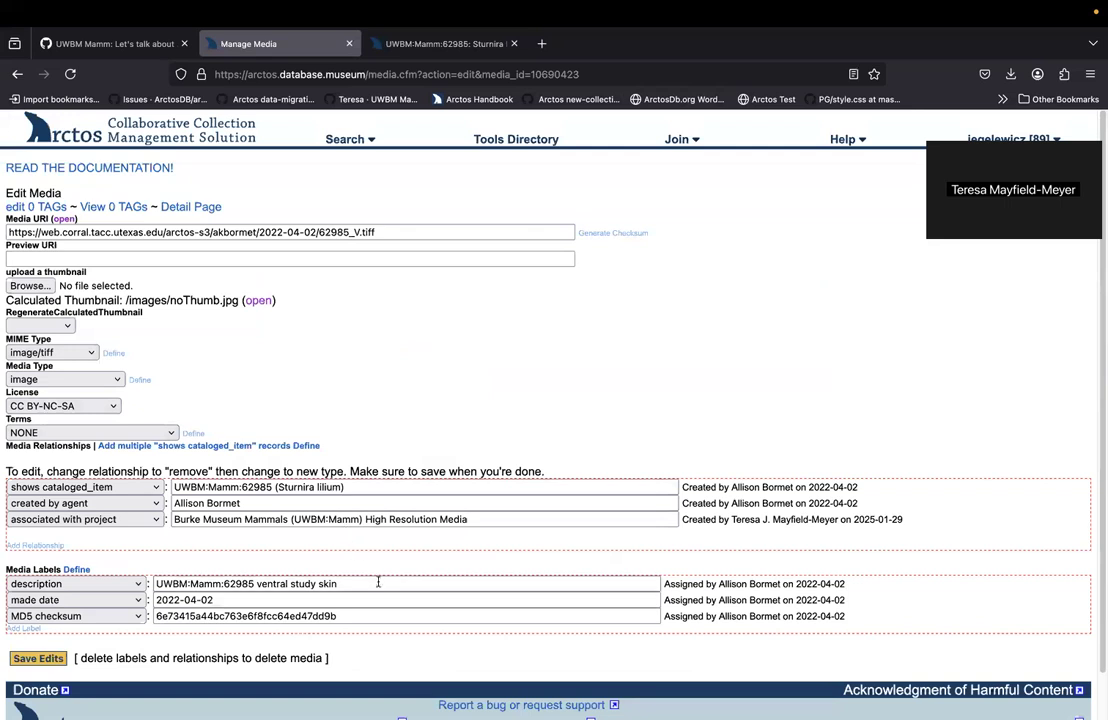
pyautogui.click(157, 583)
pyautogui.moveTo(157, 583); pyautogui.dragTo(349, 584)
pyautogui.press('super+c')
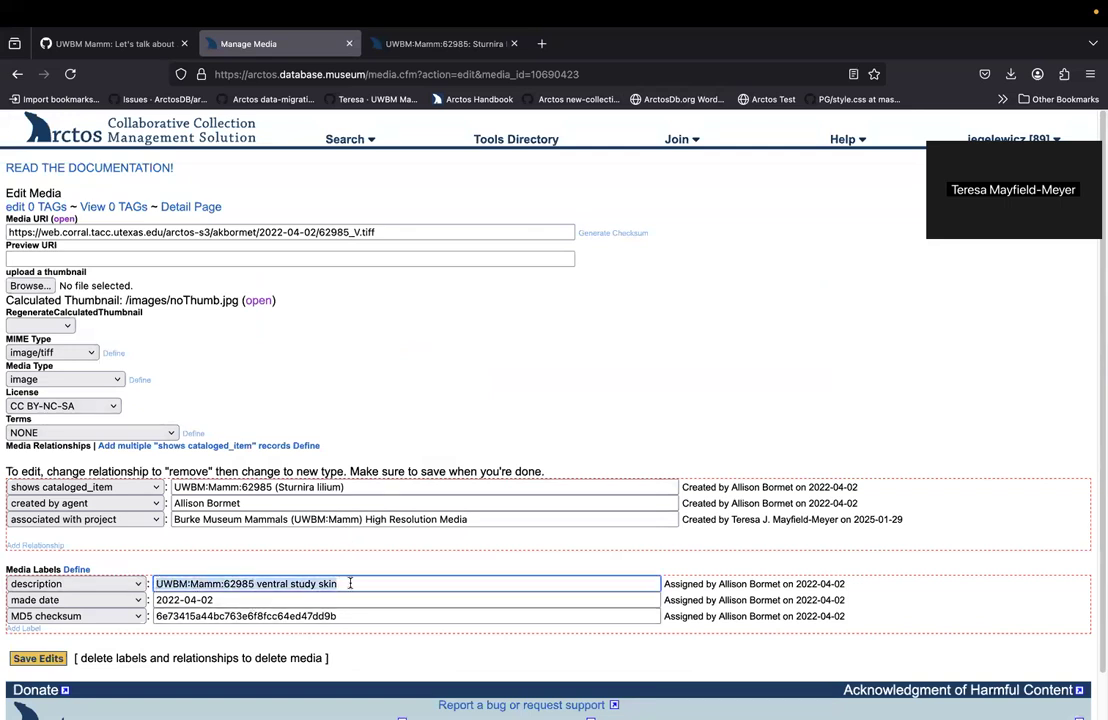
pyautogui.click(397, 50)
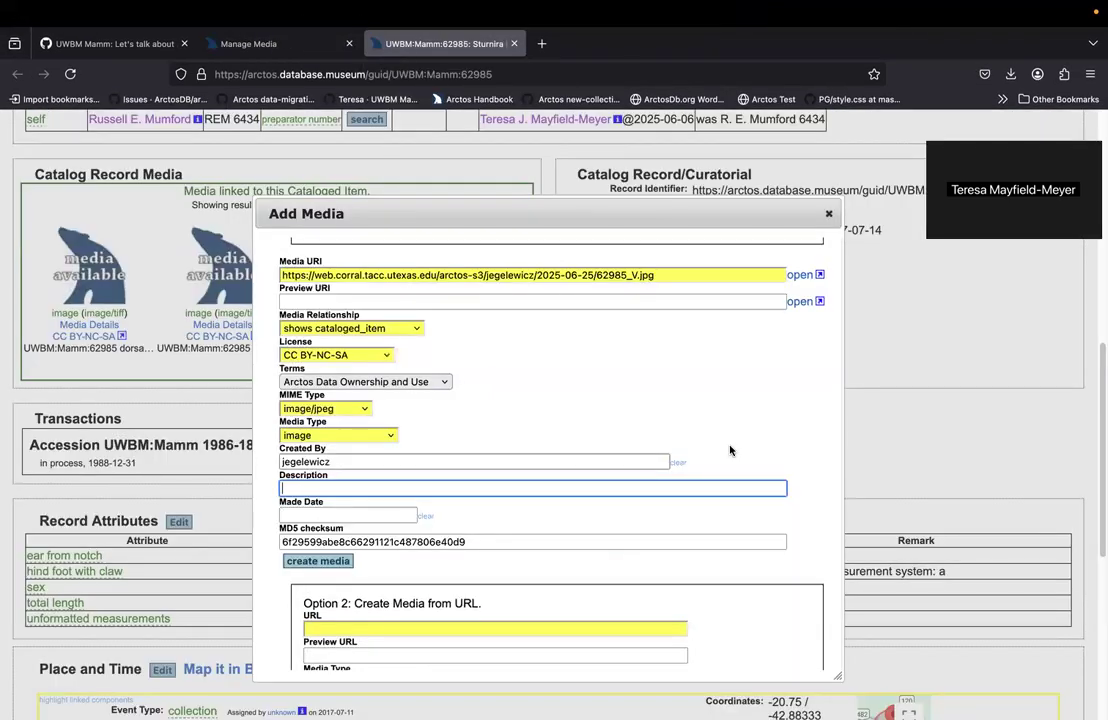
pyautogui.press('super+v')
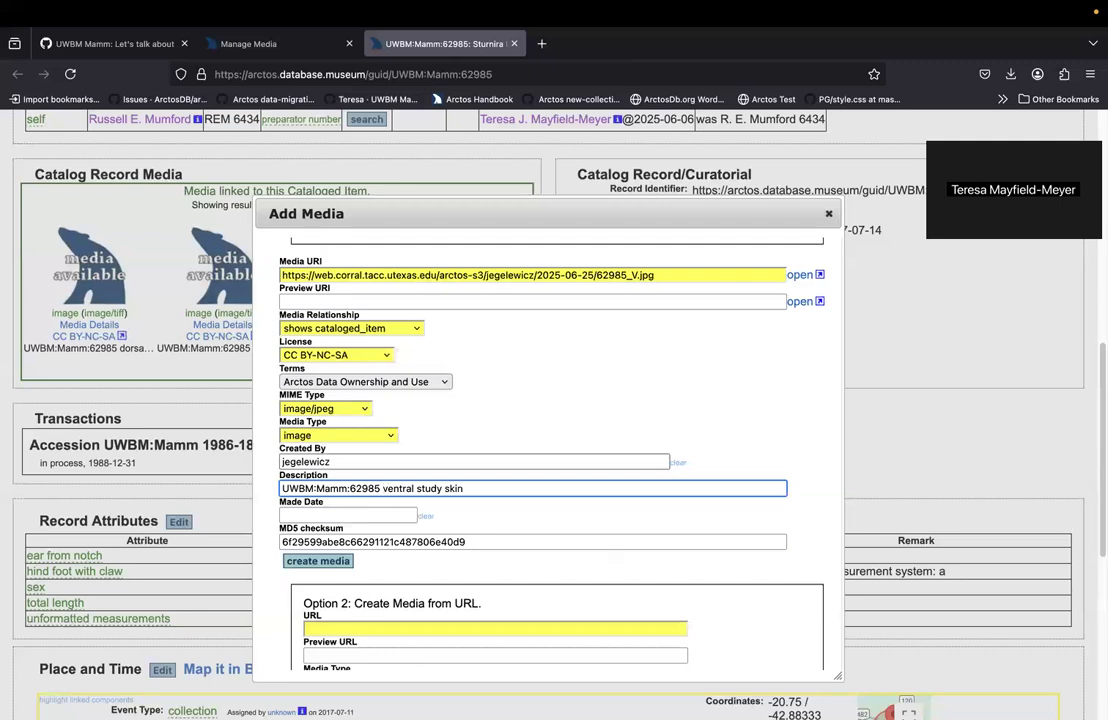
# Step: Remove the catalog number prefix from the new media's description, leaving "ventral study skin"
pyautogui.click(383, 488)
pyautogui.press('BackSpace')
pyautogui.press('BackSpace')
pyautogui.press('BackSpace')
pyautogui.press('BackSpace')
pyautogui.press('BackSpace')
pyautogui.press('BackSpace')
pyautogui.press('BackSpace')
pyautogui.press('BackSpace')
pyautogui.press('BackSpace')
pyautogui.press('BackSpace')
pyautogui.press('BackSpace')
pyautogui.press('BackSpace')
pyautogui.press('BackSpace')
pyautogui.press('BackSpace')
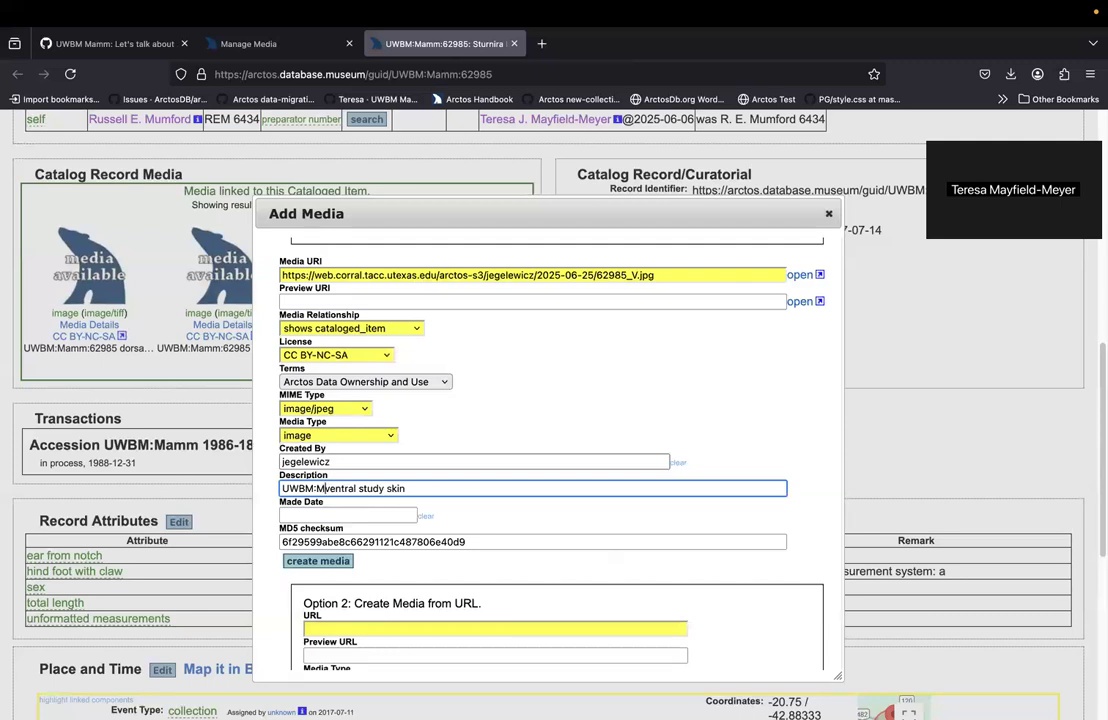
pyautogui.press('BackSpace')
pyautogui.press('BackSpace')
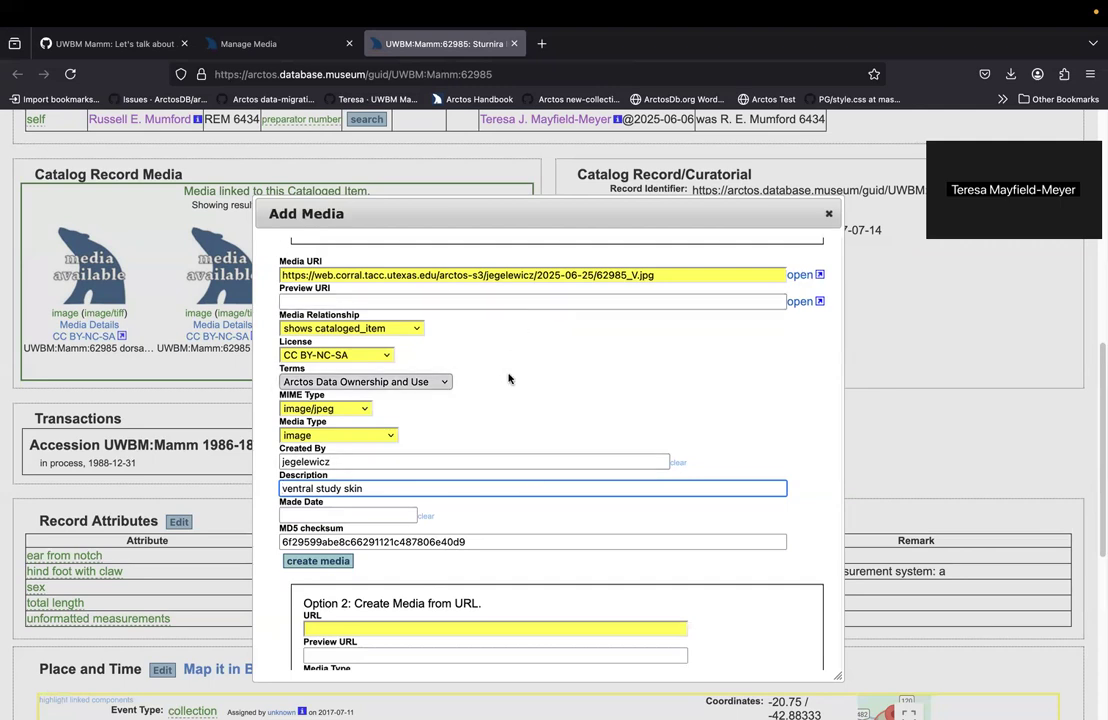
# Step: Set the made date to 2025-06-25 and create the media
pyautogui.scroll(-1, 731, 381)
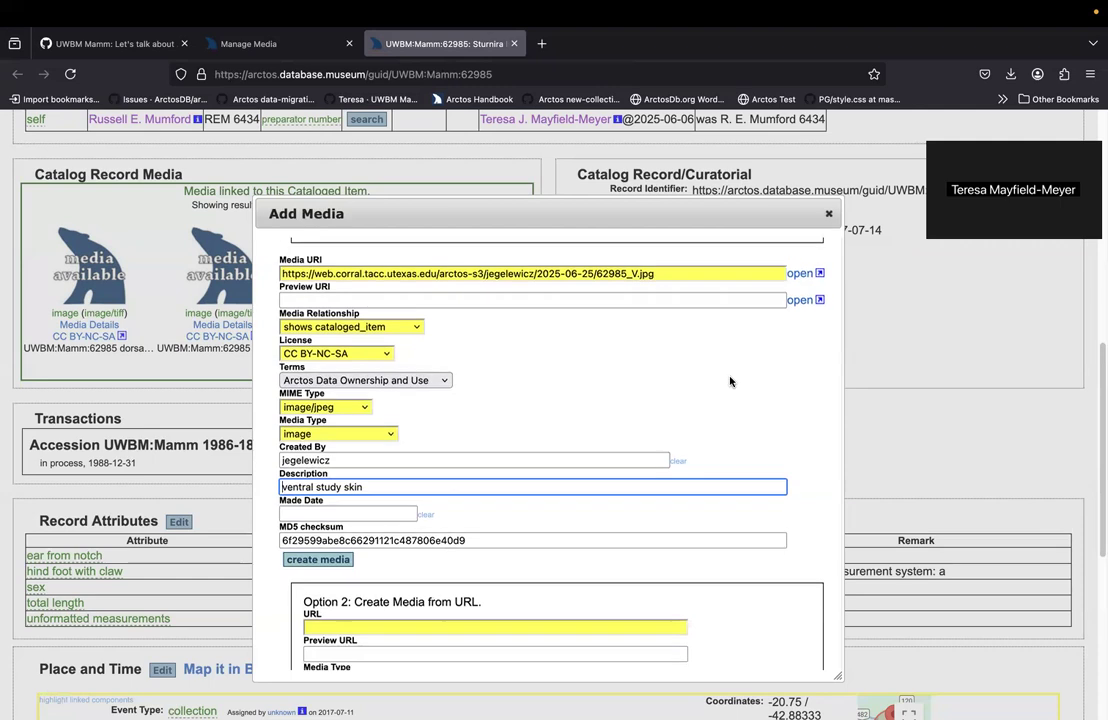
pyautogui.scroll(-1, 731, 381)
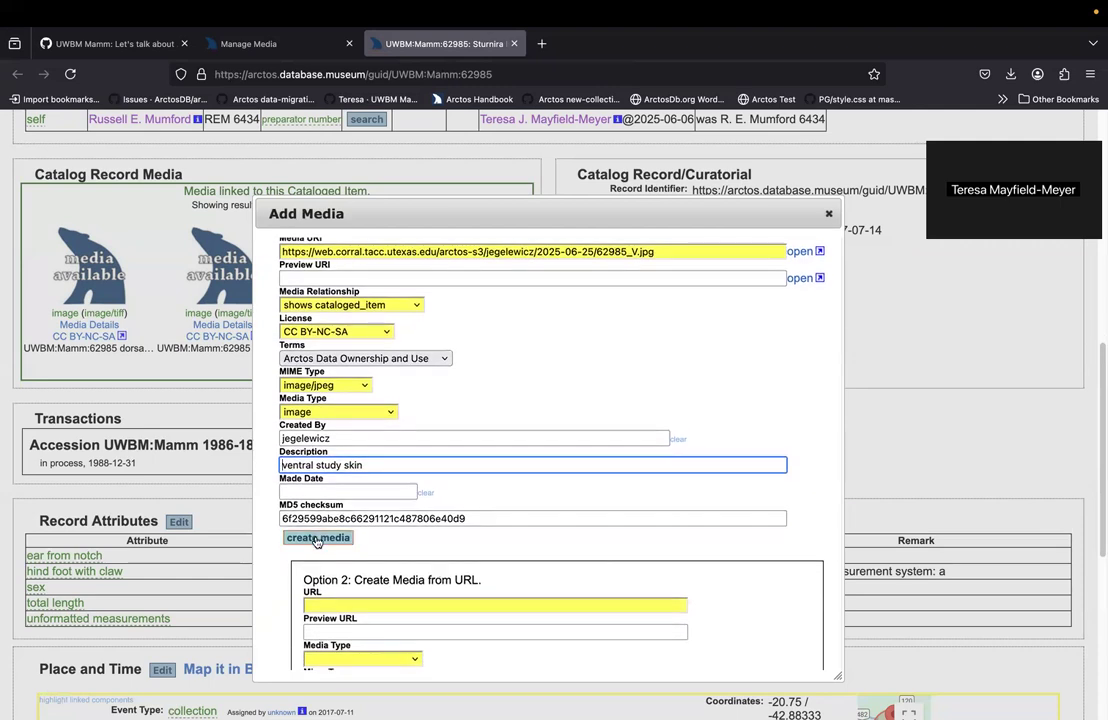
pyautogui.click(335, 491)
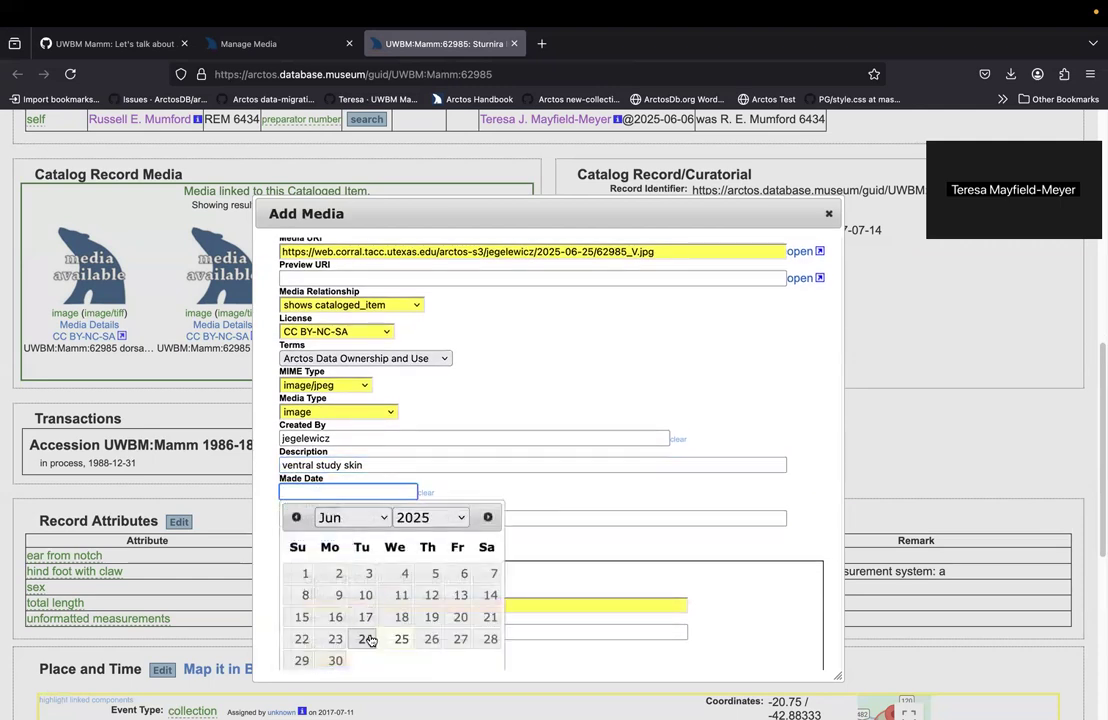
pyautogui.click(402, 645)
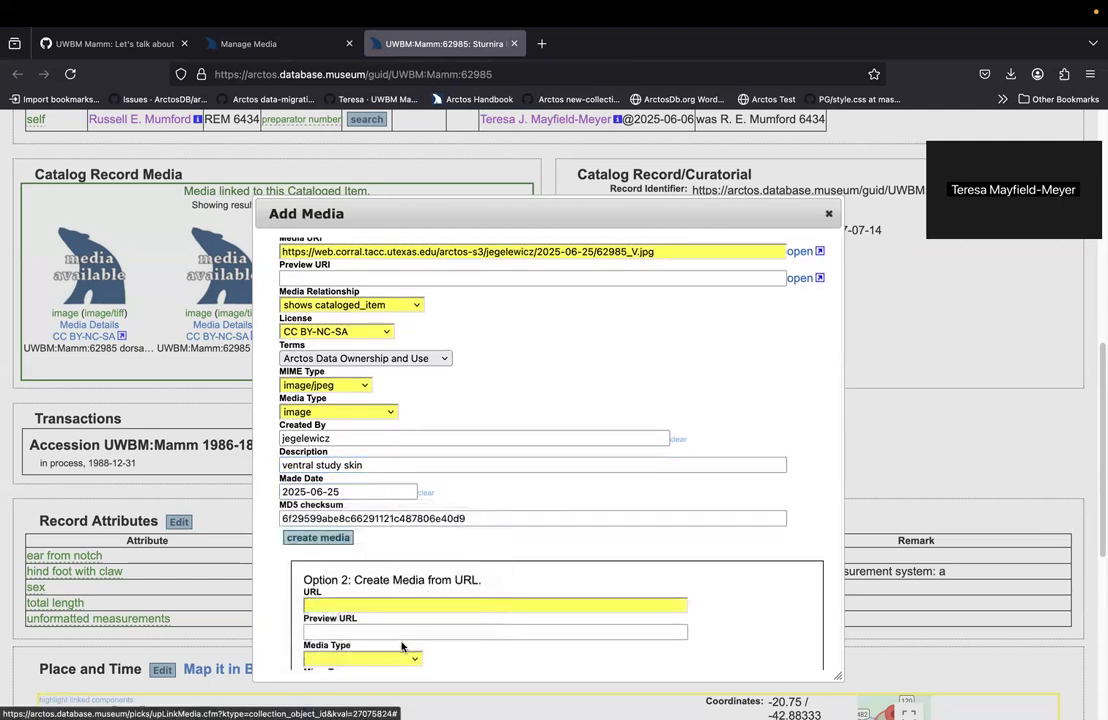
pyautogui.click(312, 539)
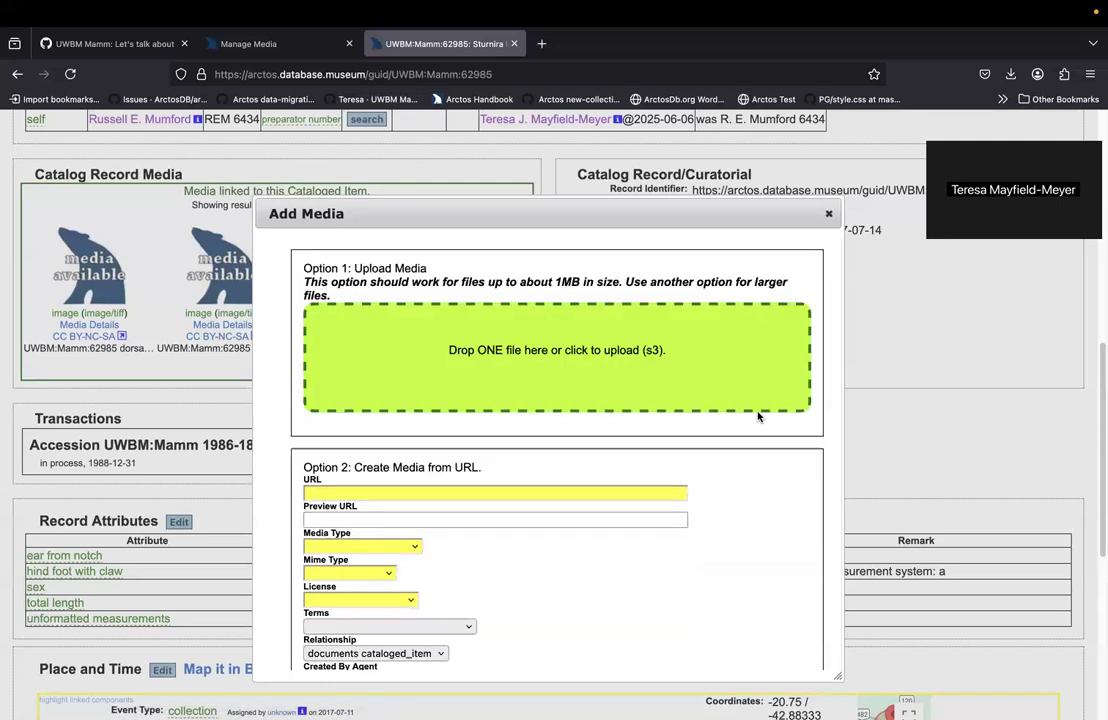
# Step: Find the newly created media at the end of the object's existing media and open its record for editing
pyautogui.scroll(-5, 762, 410)
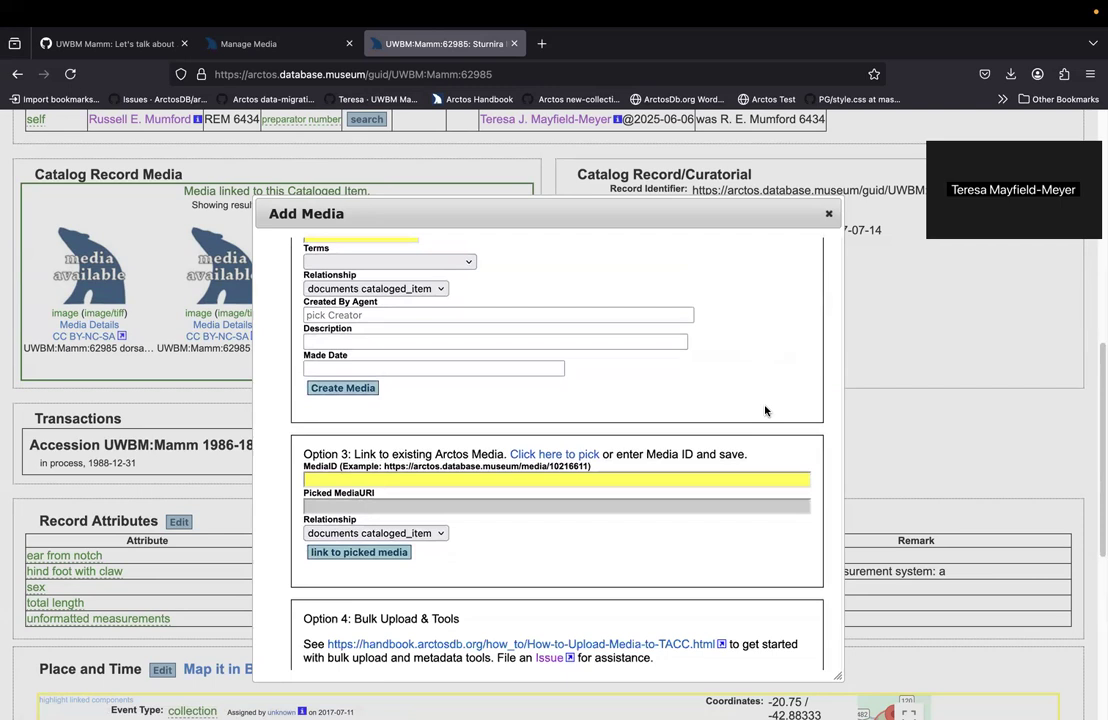
pyautogui.scroll(-2, 766, 405)
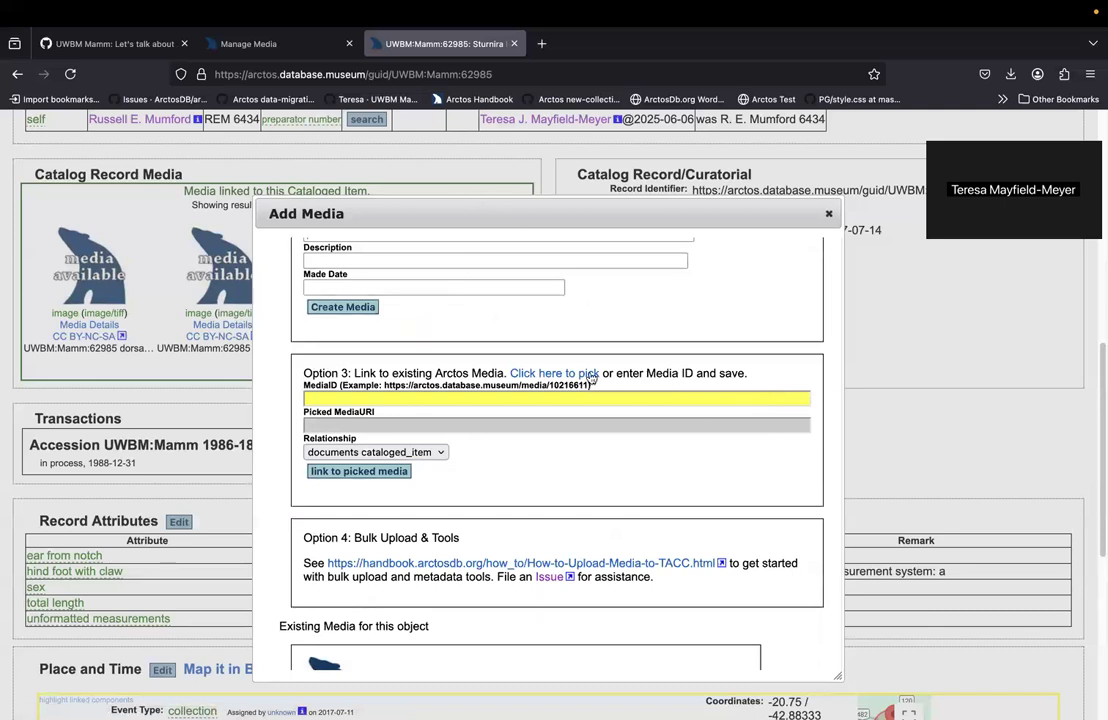
pyautogui.scroll(-4, 606, 393)
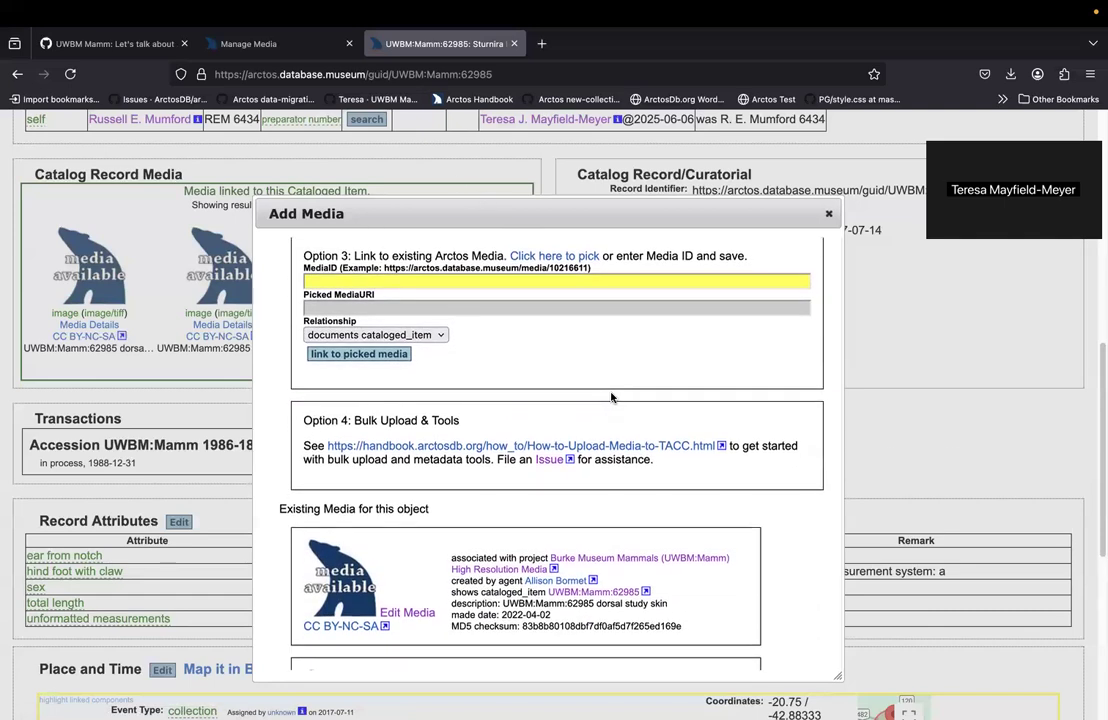
pyautogui.scroll(-4, 649, 391)
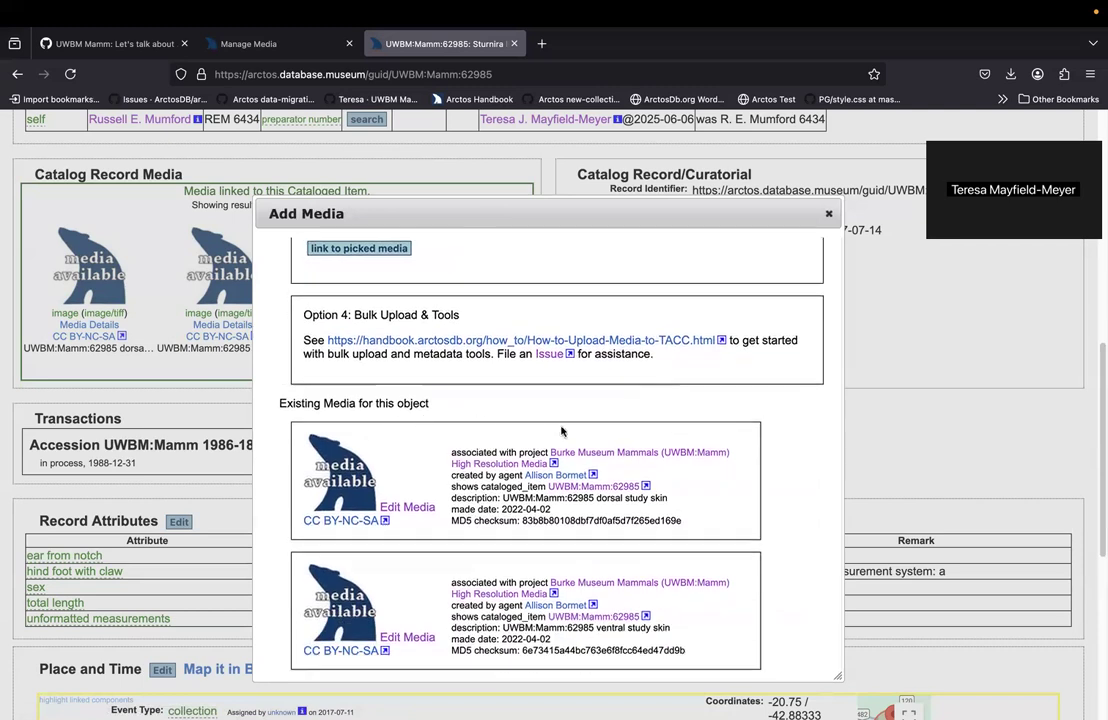
pyautogui.scroll(-3, 447, 444)
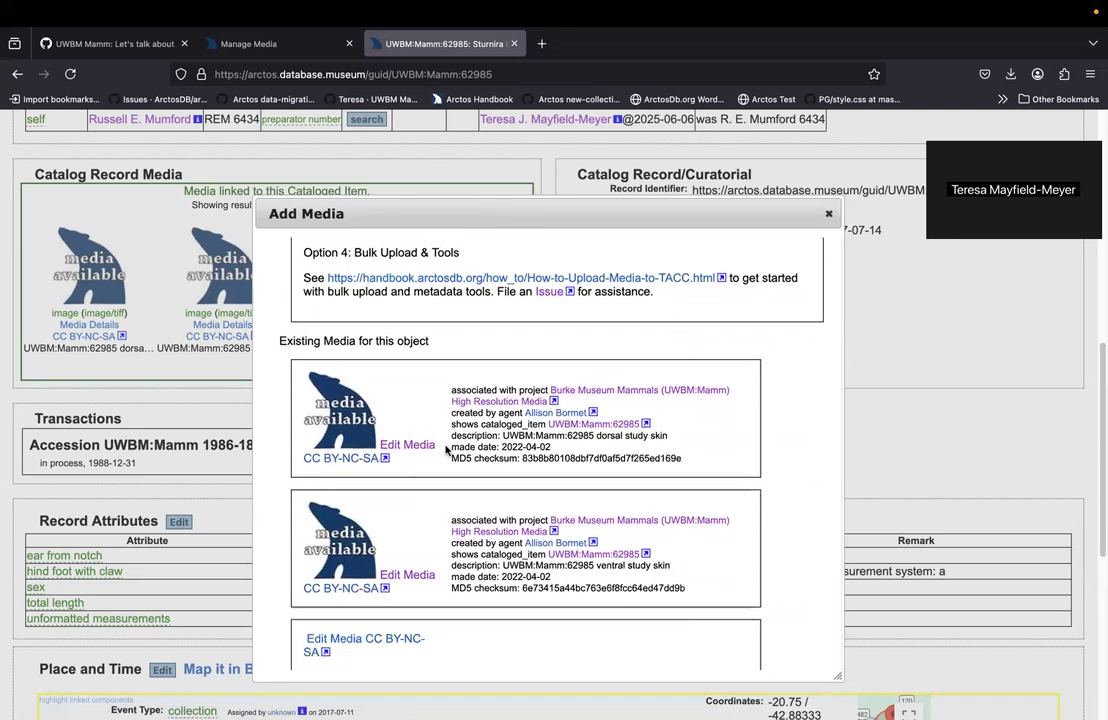
pyautogui.scroll(-1, 350, 582)
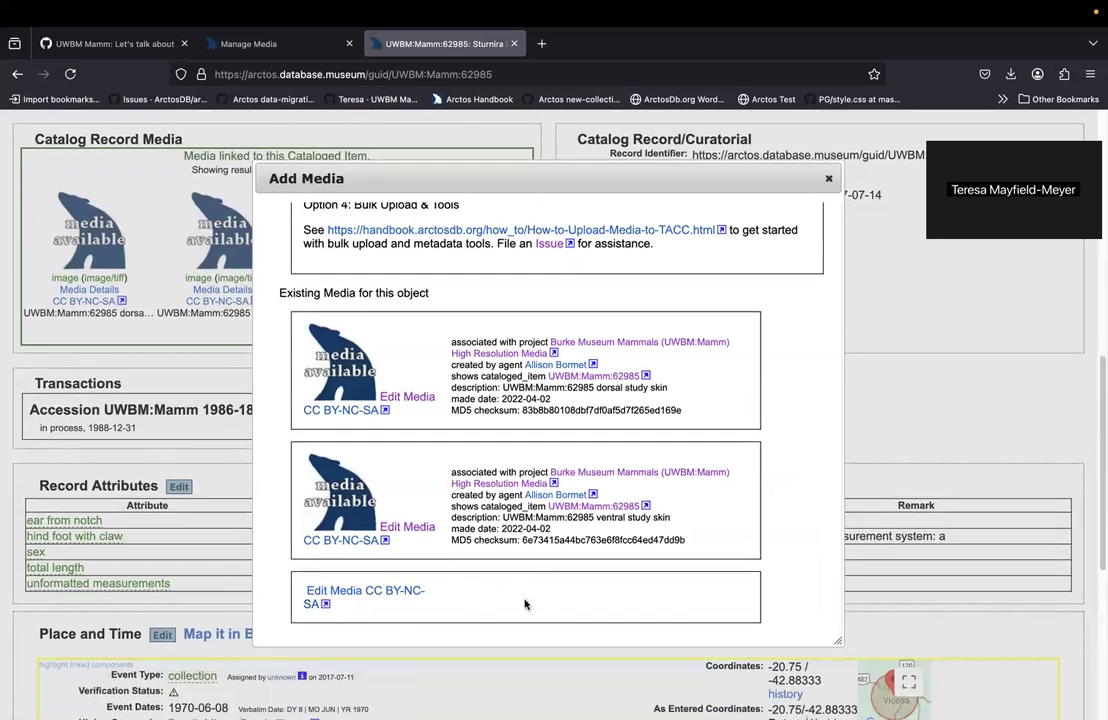
pyautogui.click(335, 591)
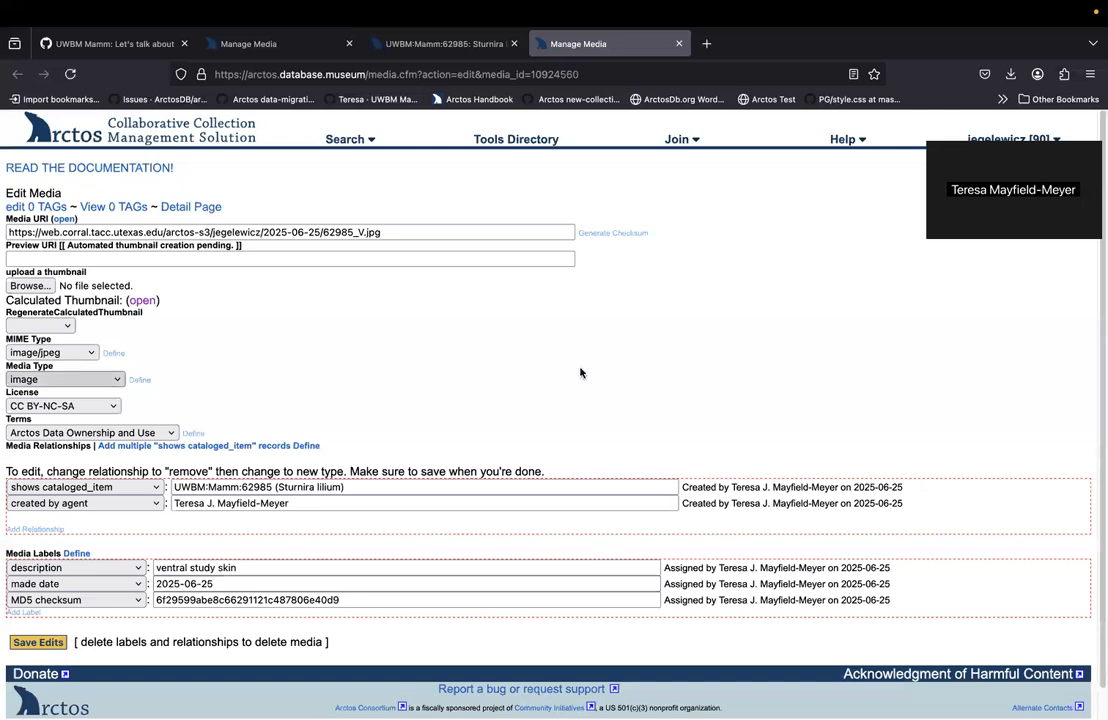
# Step: Compare the JPEG's new media record with the catalog record's existing media and the original TIFF's media record
pyautogui.scroll(-1, 580, 373)
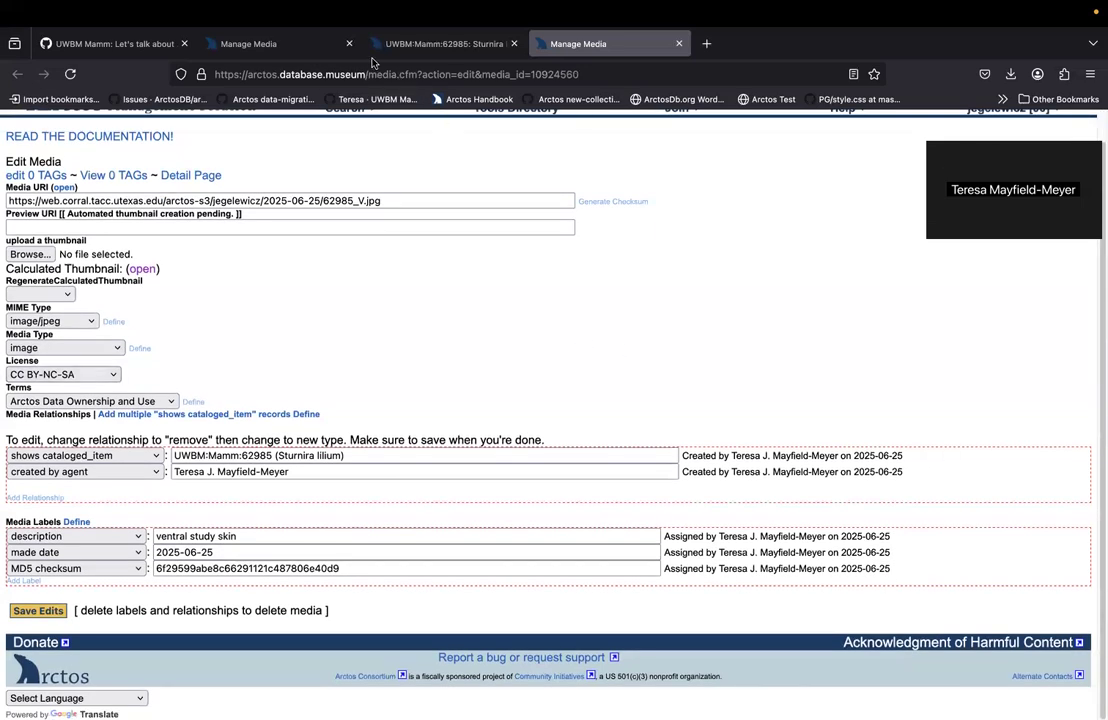
pyautogui.click(400, 43)
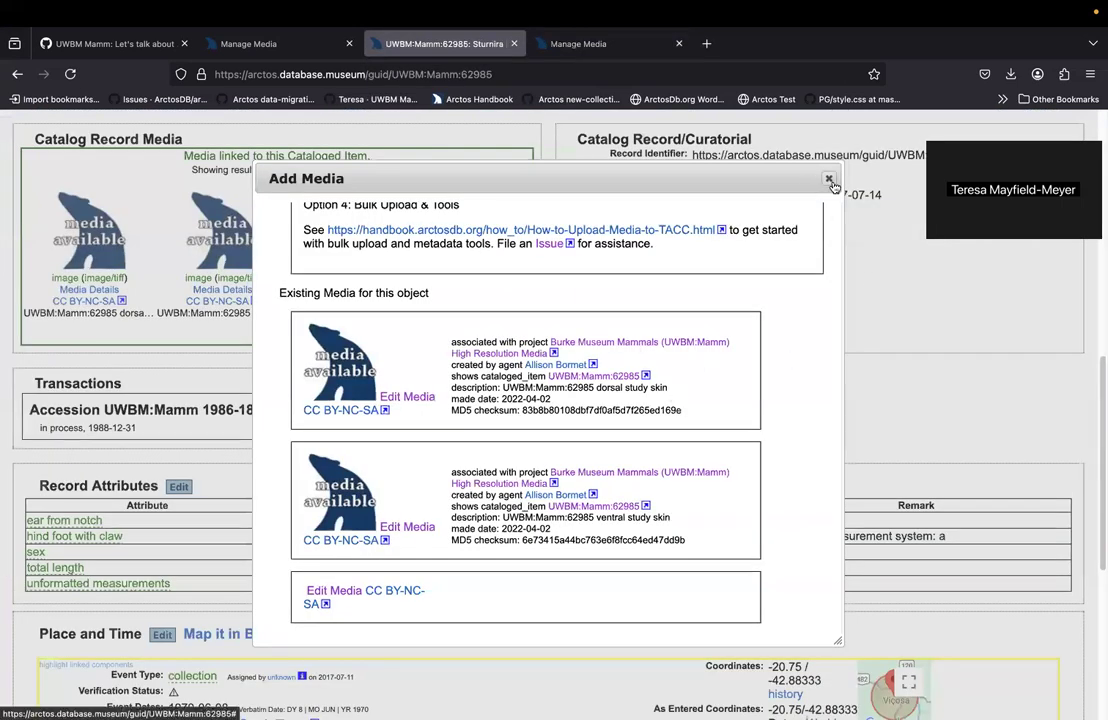
pyautogui.click(262, 43)
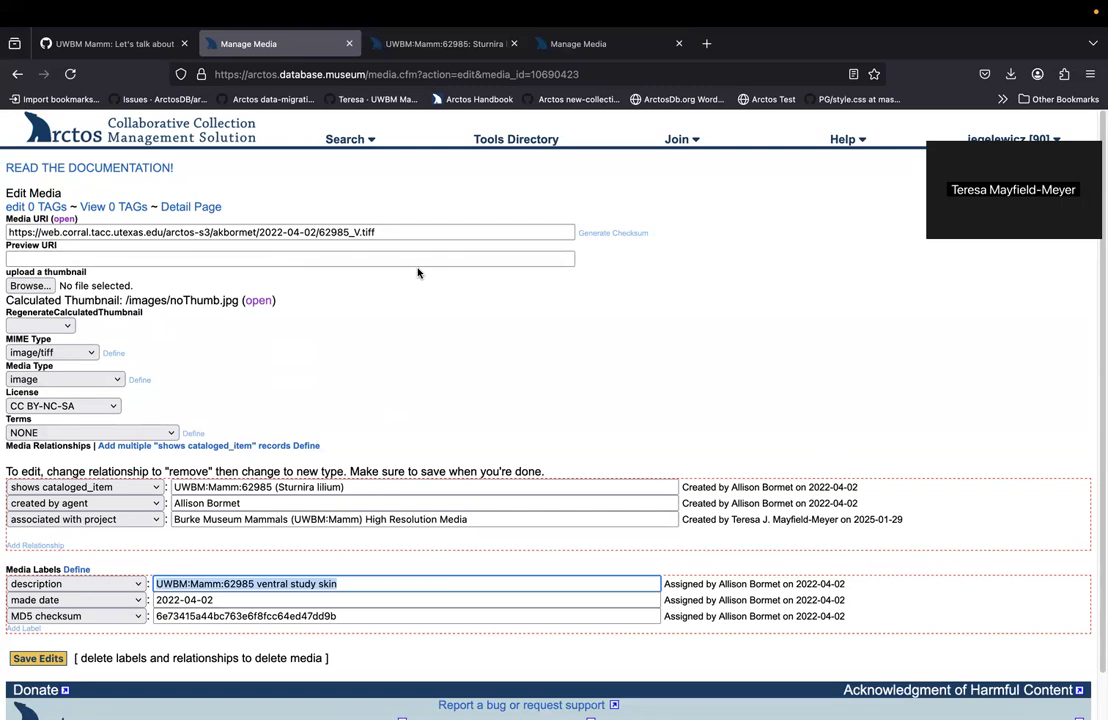
pyautogui.click(390, 44)
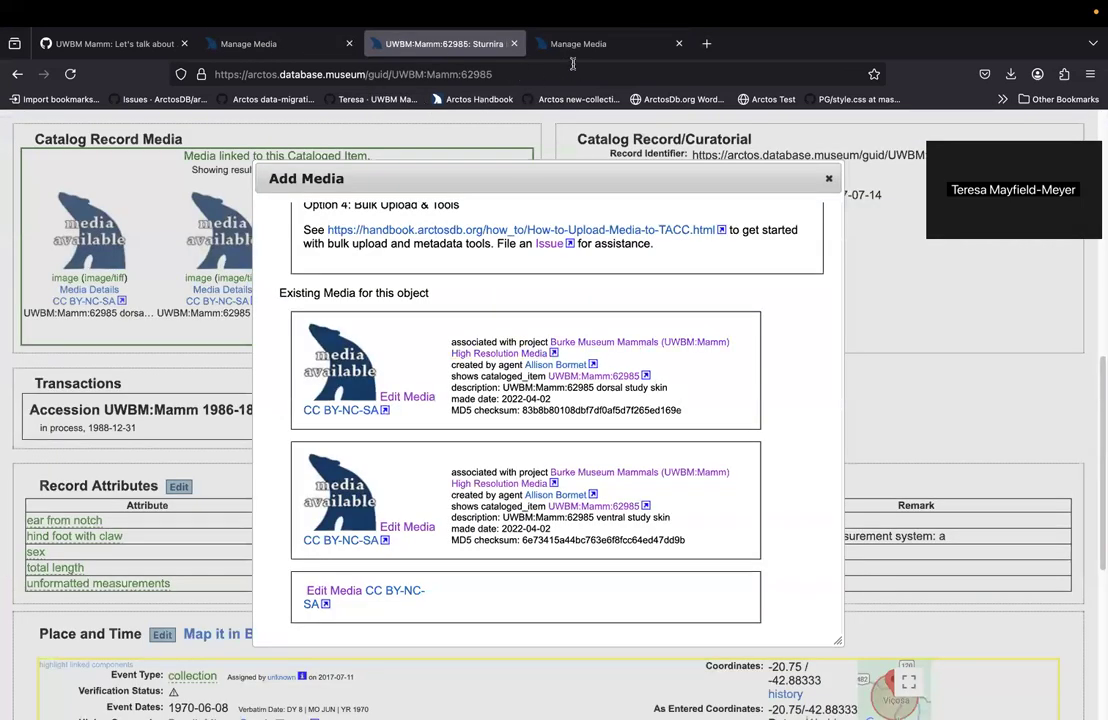
pyautogui.hotkey('ctrl', 'Tab')
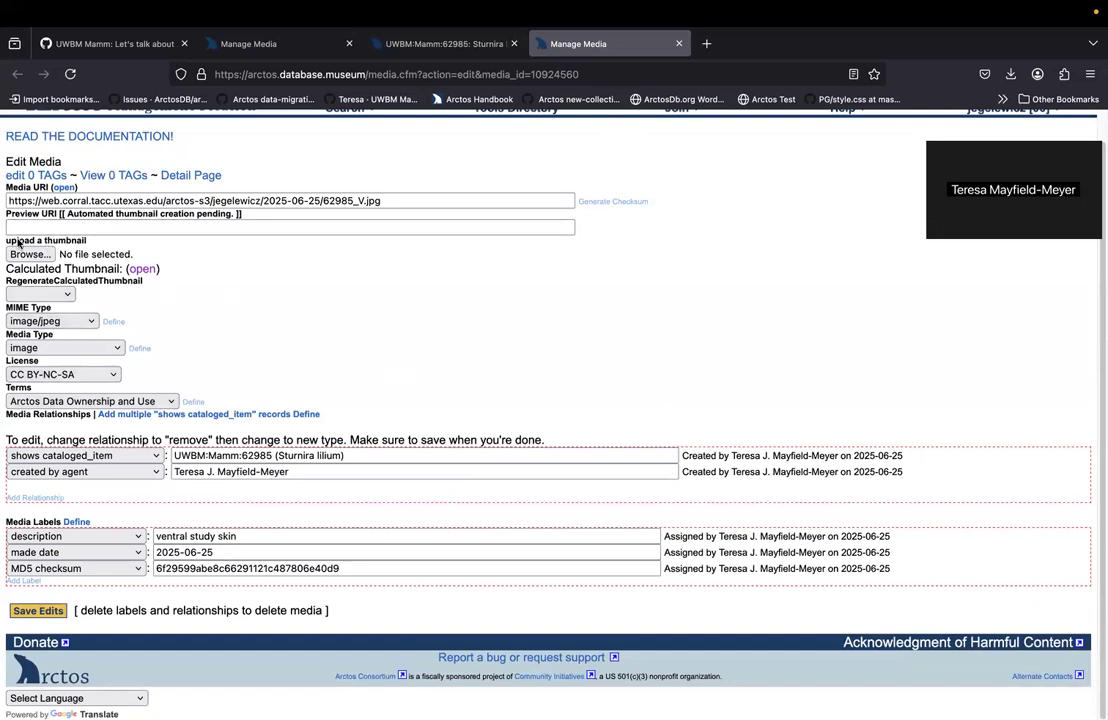
# Step: Request regeneration of the JPEG's calculated thumbnail with "yes please" and save the media record
pyautogui.click(68, 294)
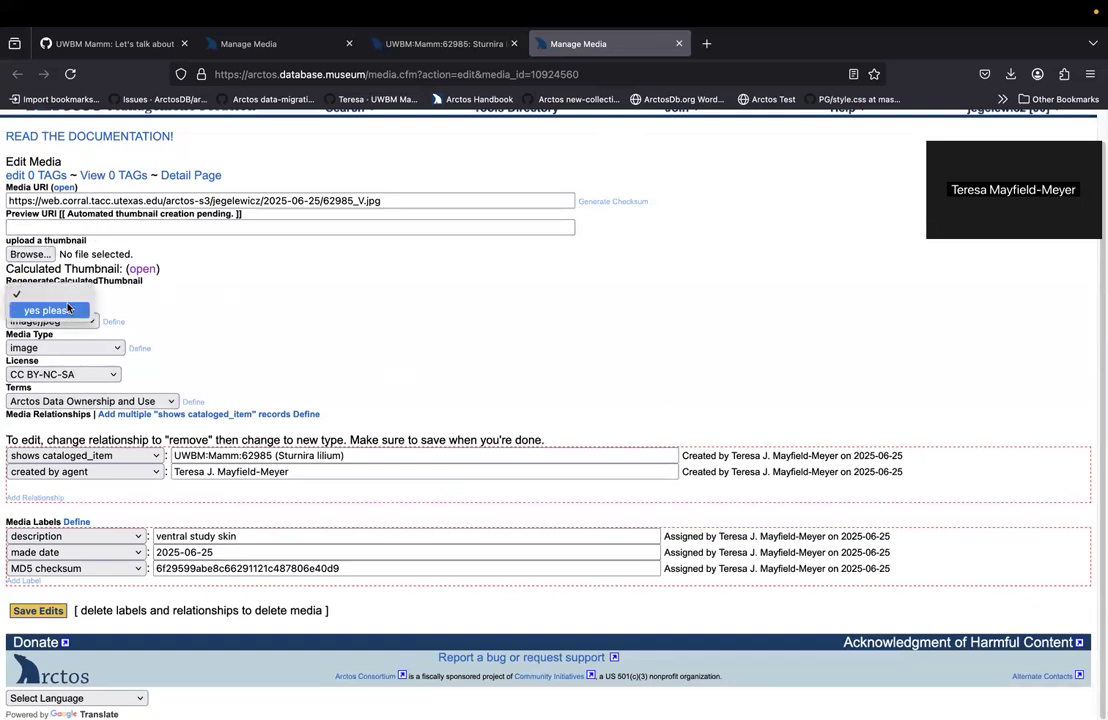
pyautogui.click(64, 313)
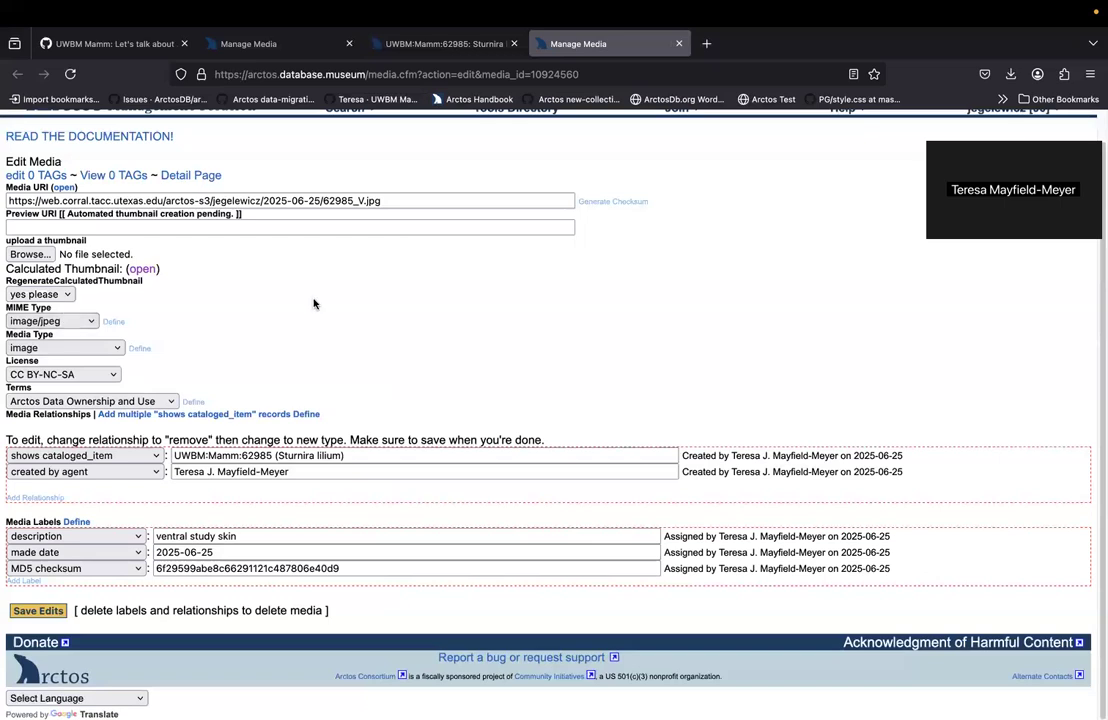
pyautogui.click(30, 612)
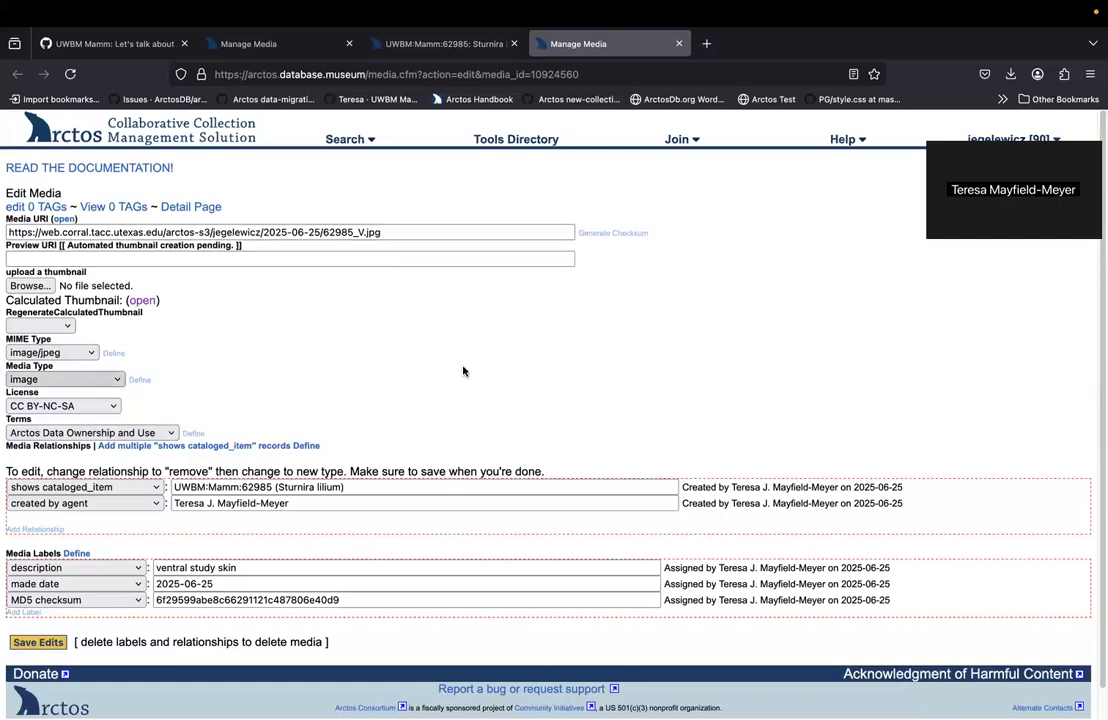
# Step: Add a "derived from media" relationship to the JPEG's media record and get the media lookup ready for a media ID
pyautogui.click(30, 529)
pyautogui.click(104, 536)
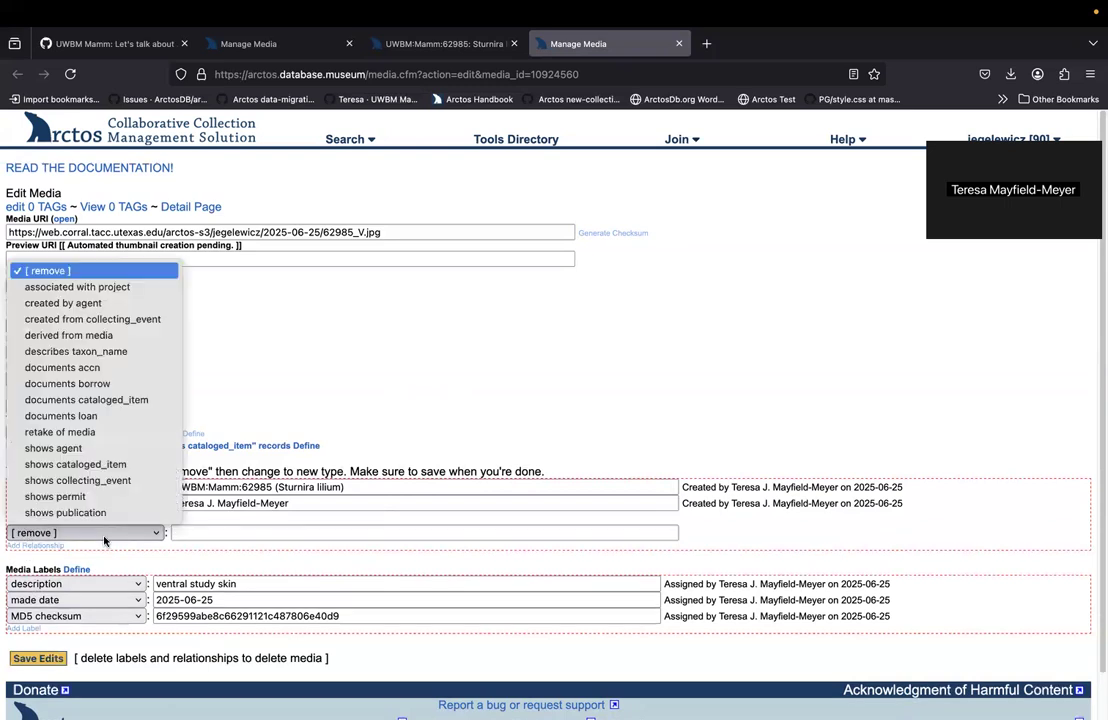
pyautogui.click(68, 335)
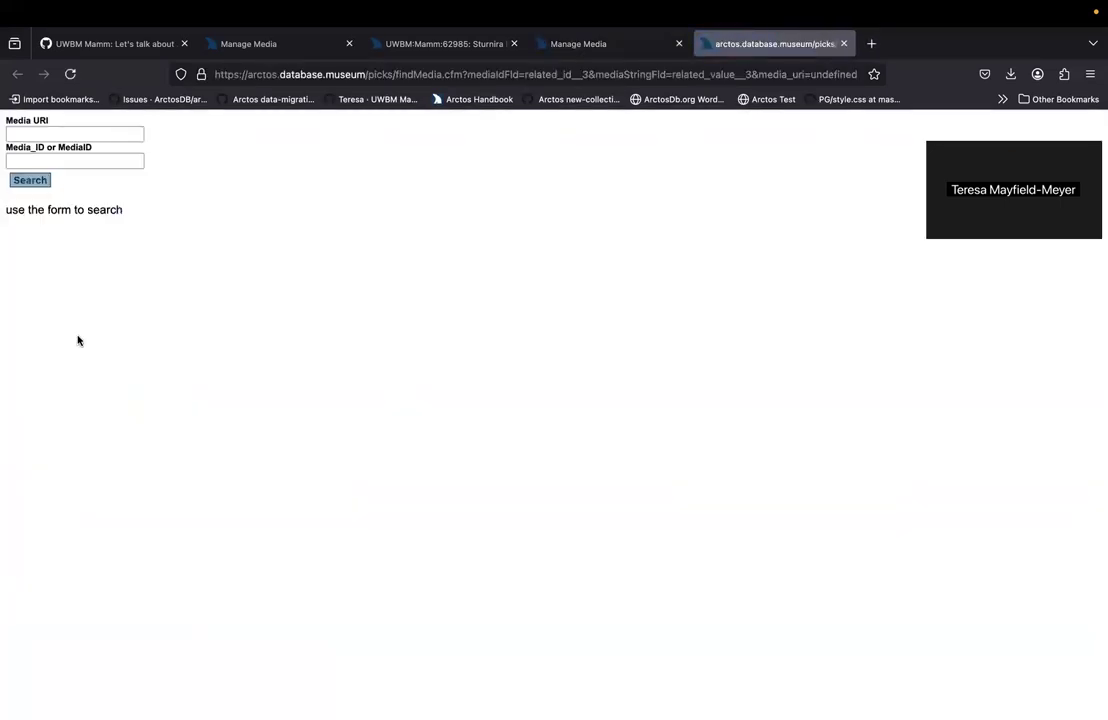
pyautogui.click(66, 158)
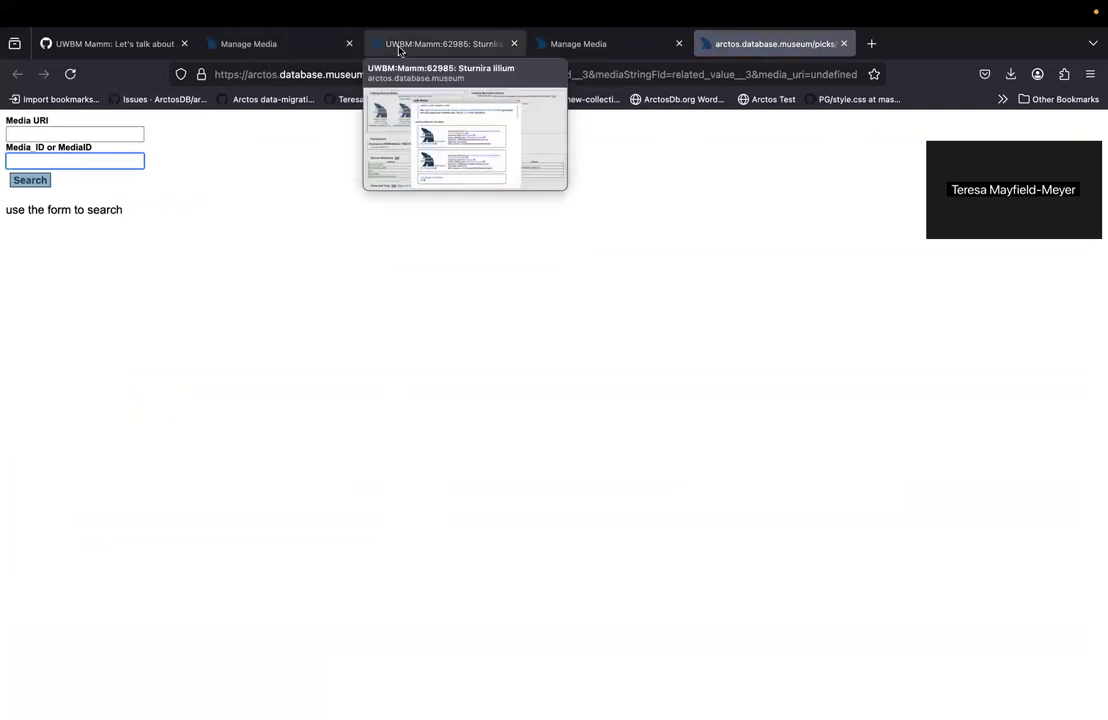
# Step: Copy media ID 10690423 from the ventral TIFF's record, look it up as the JPEG's source media, and save the JPEG's record
pyautogui.click(270, 44)
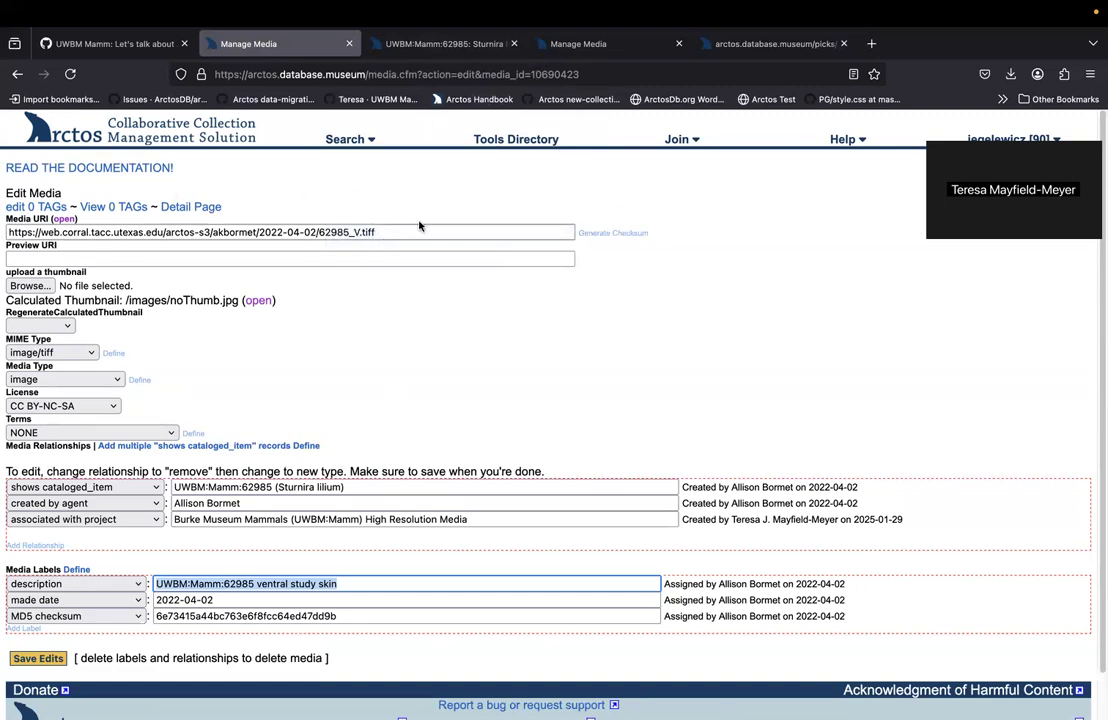
pyautogui.moveTo(531, 74); pyautogui.dragTo(604, 88)
pyautogui.press('super+c')
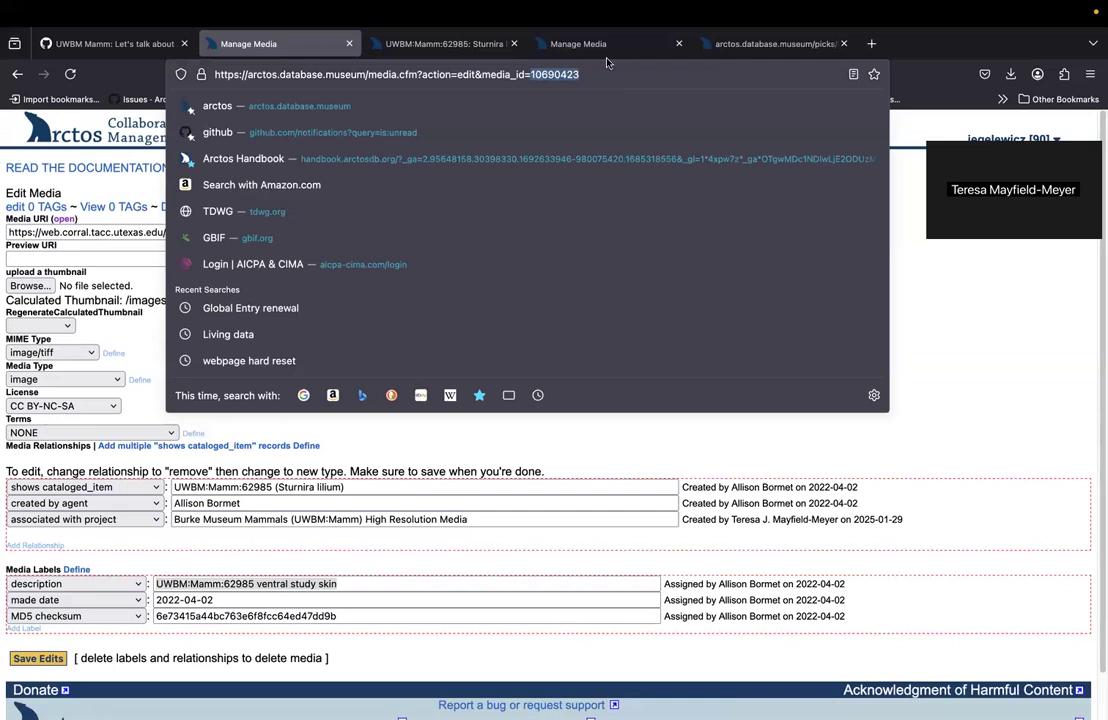
pyautogui.click(570, 44)
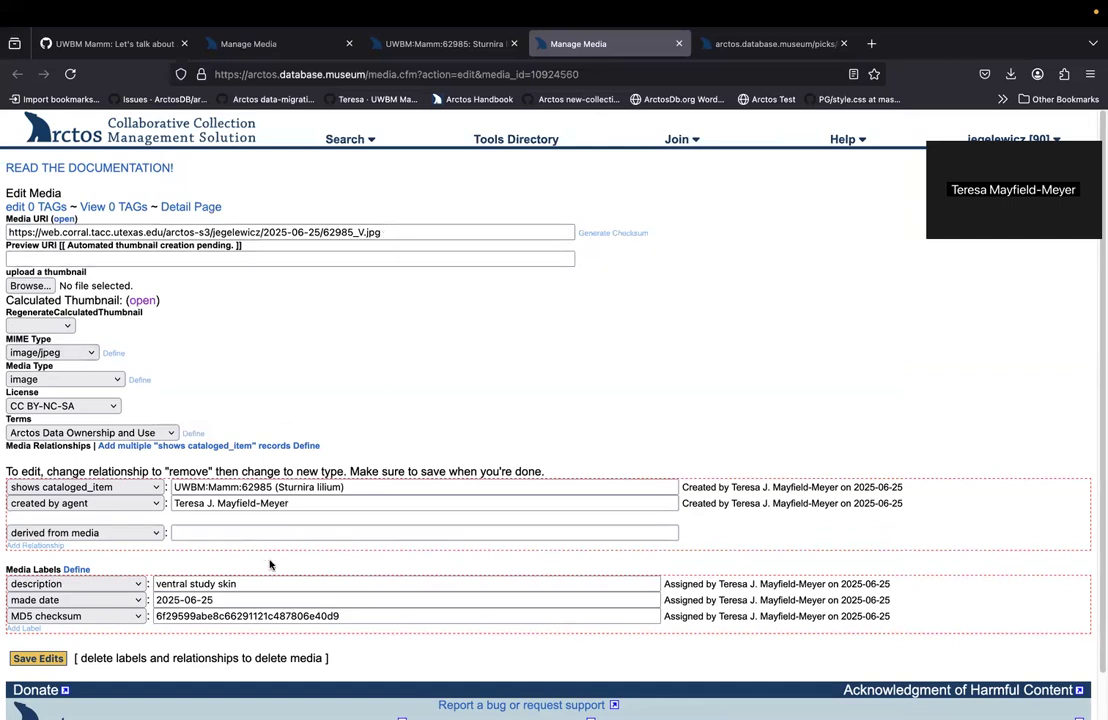
pyautogui.click(748, 44)
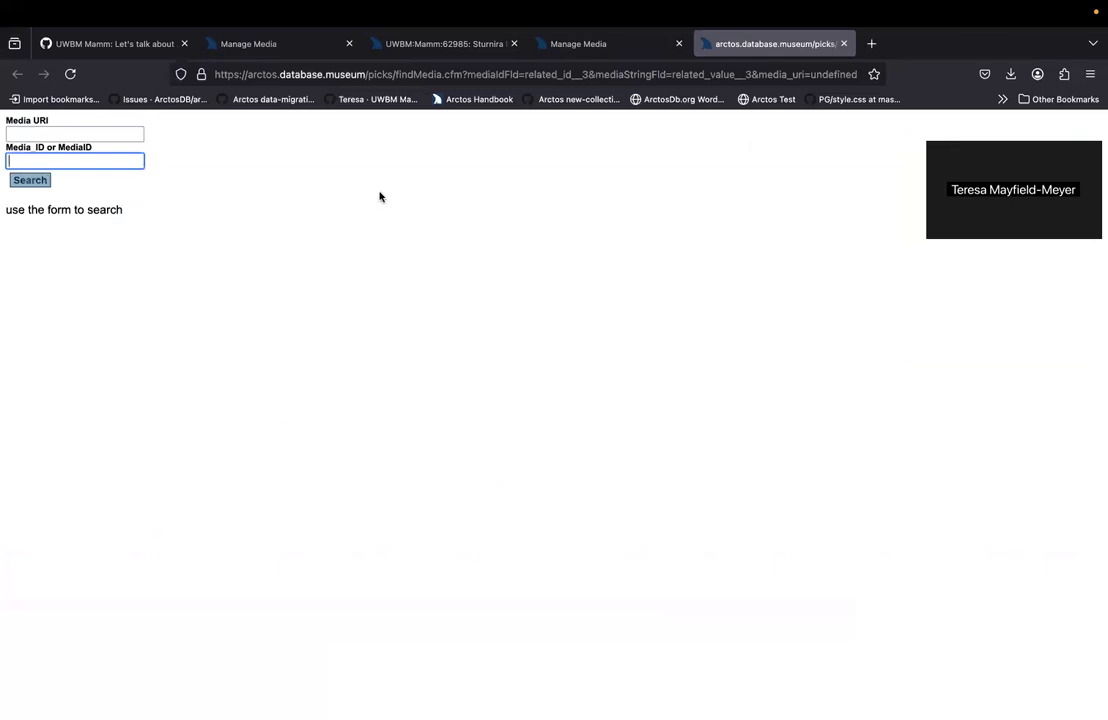
pyautogui.press('super+v')
pyautogui.click(27, 184)
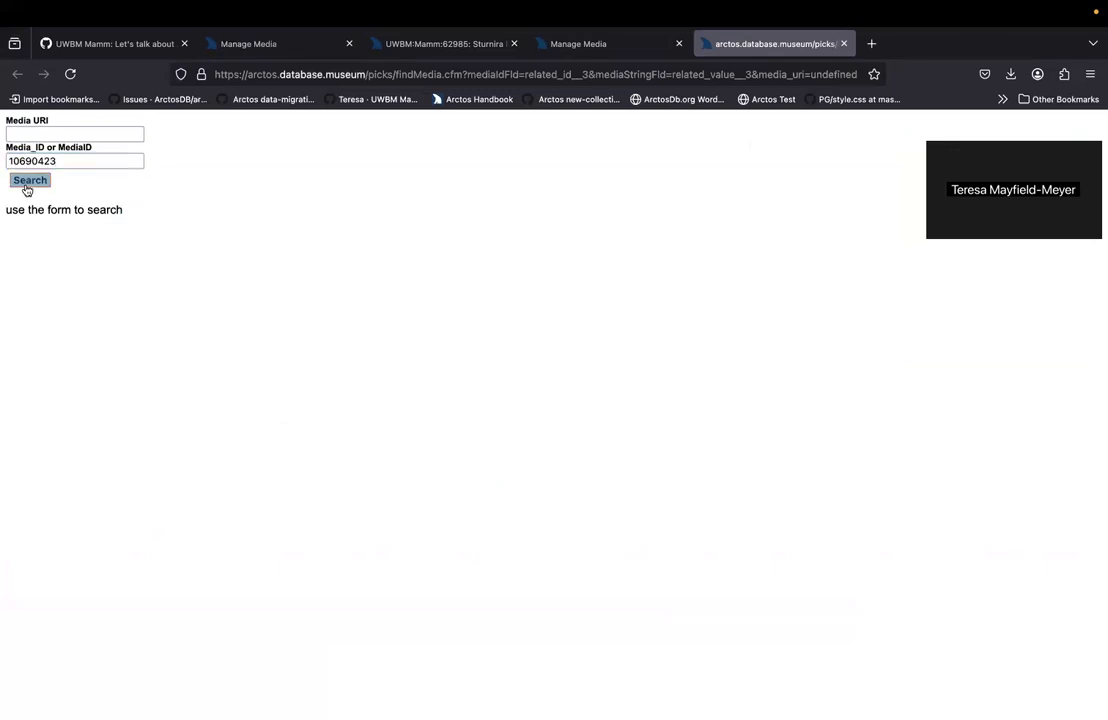
pyautogui.scroll(-1, 749, 369)
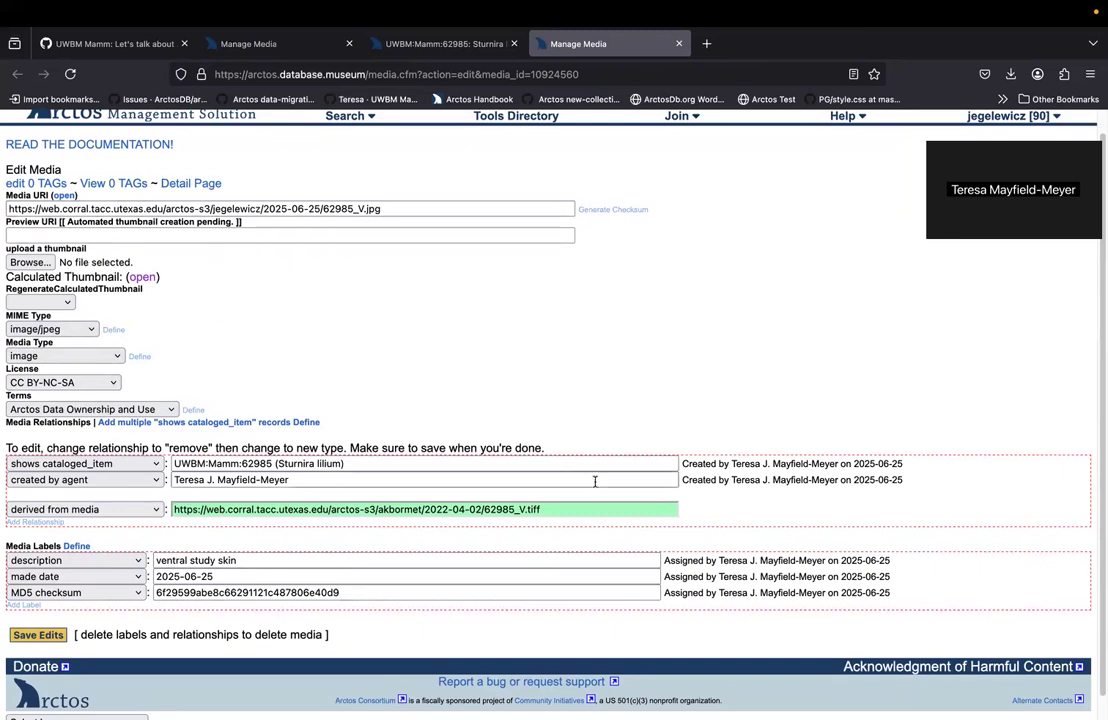
pyautogui.click(38, 636)
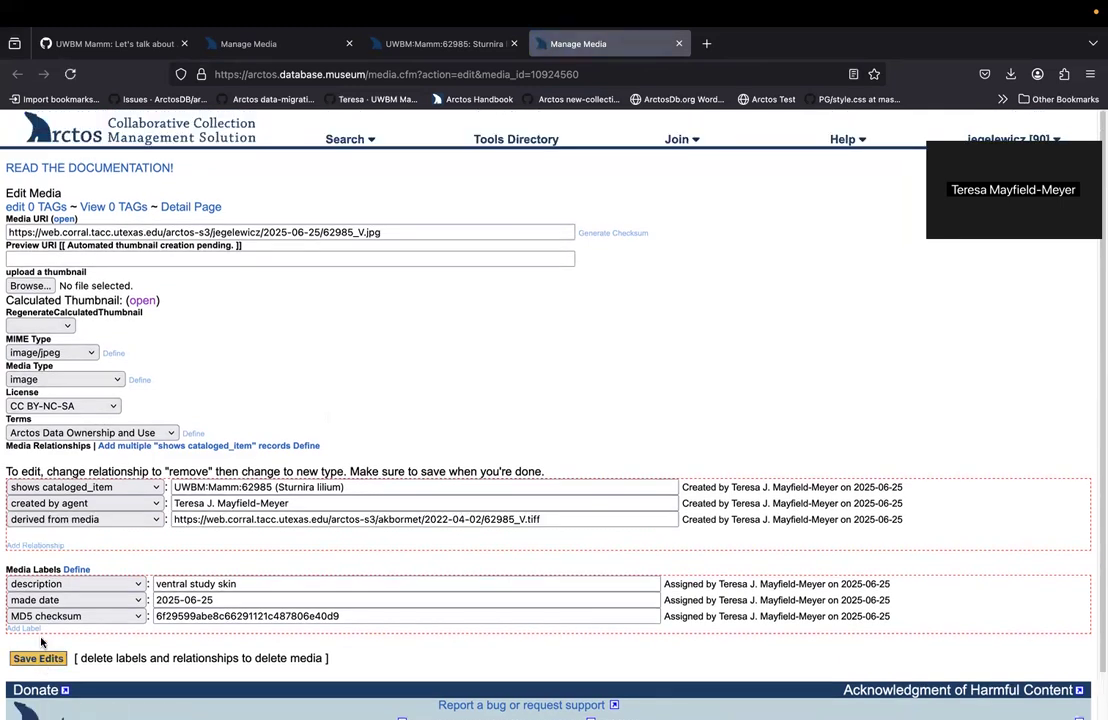
# Step: View the JPEG's detail page, then close the media dialog on the UWBM:Mamm:62985 catalog record and reload the record to check its media
pyautogui.click(172, 210)
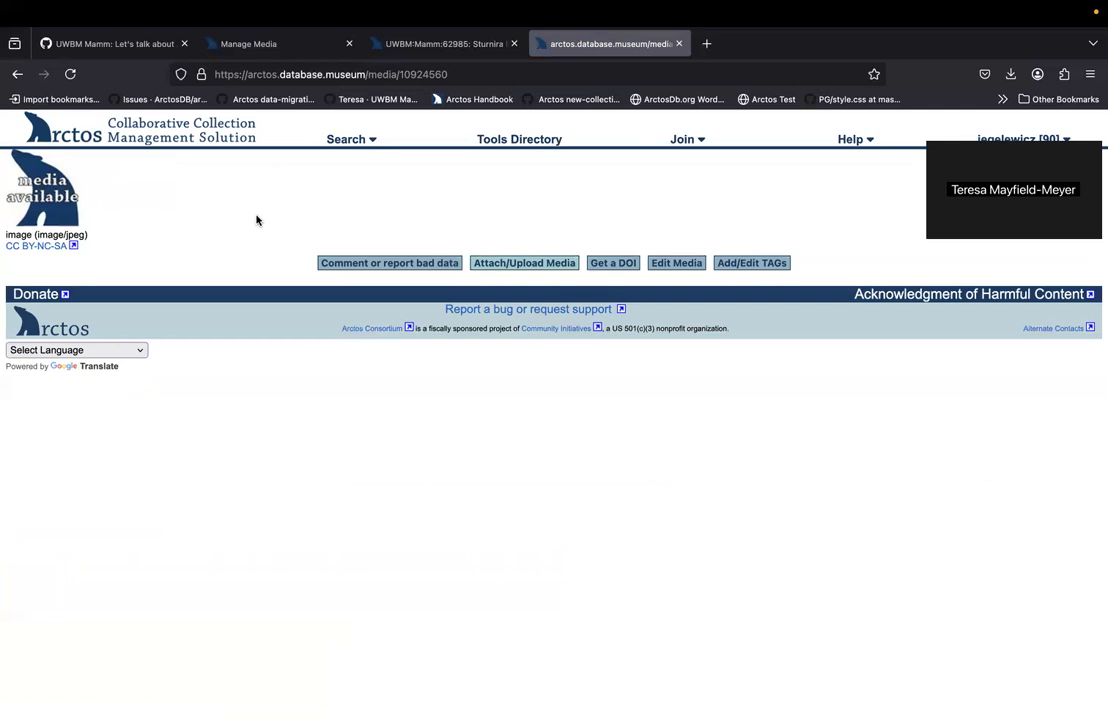
pyautogui.click(393, 53)
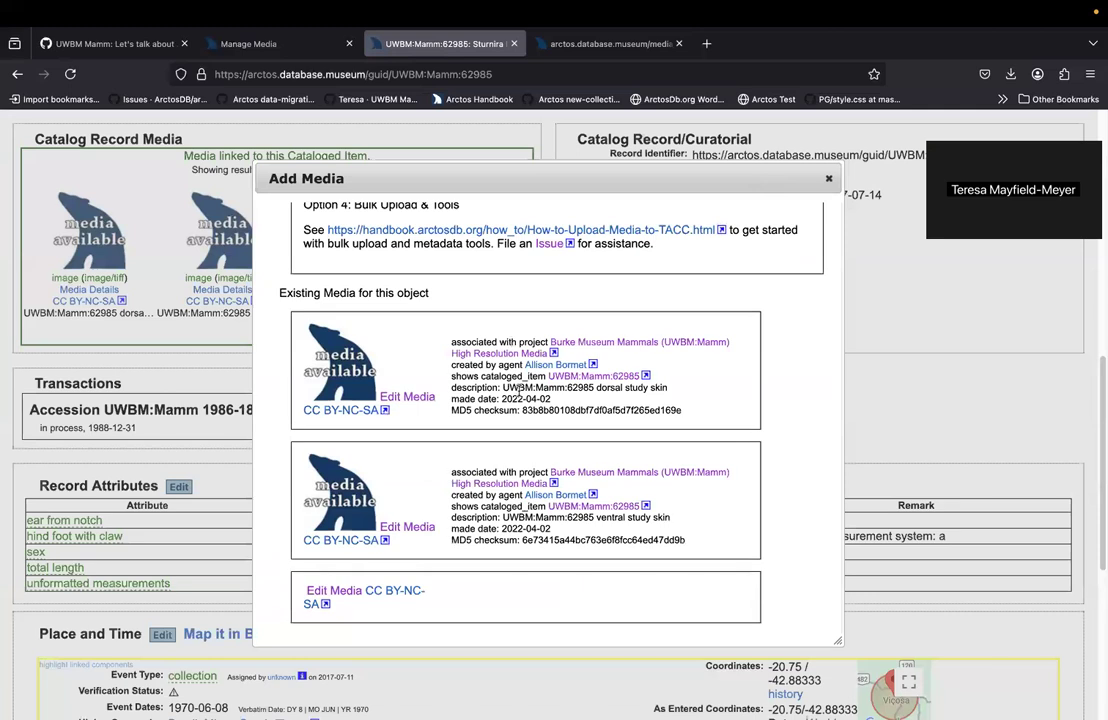
pyautogui.click(828, 178)
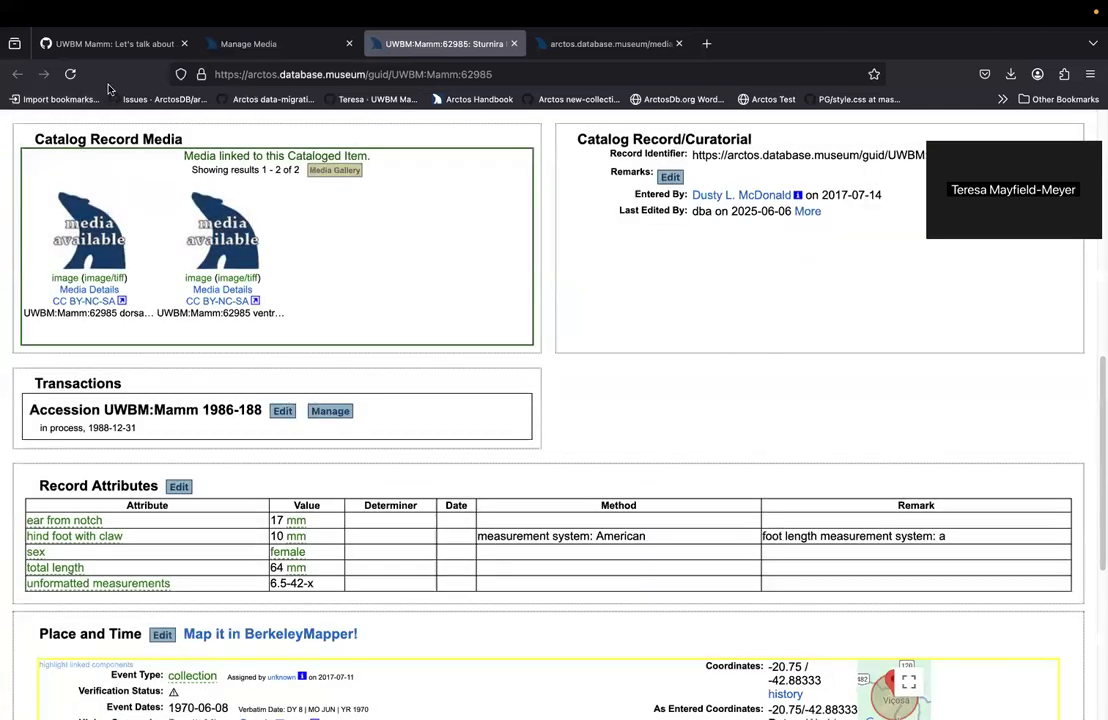
pyautogui.click(70, 75)
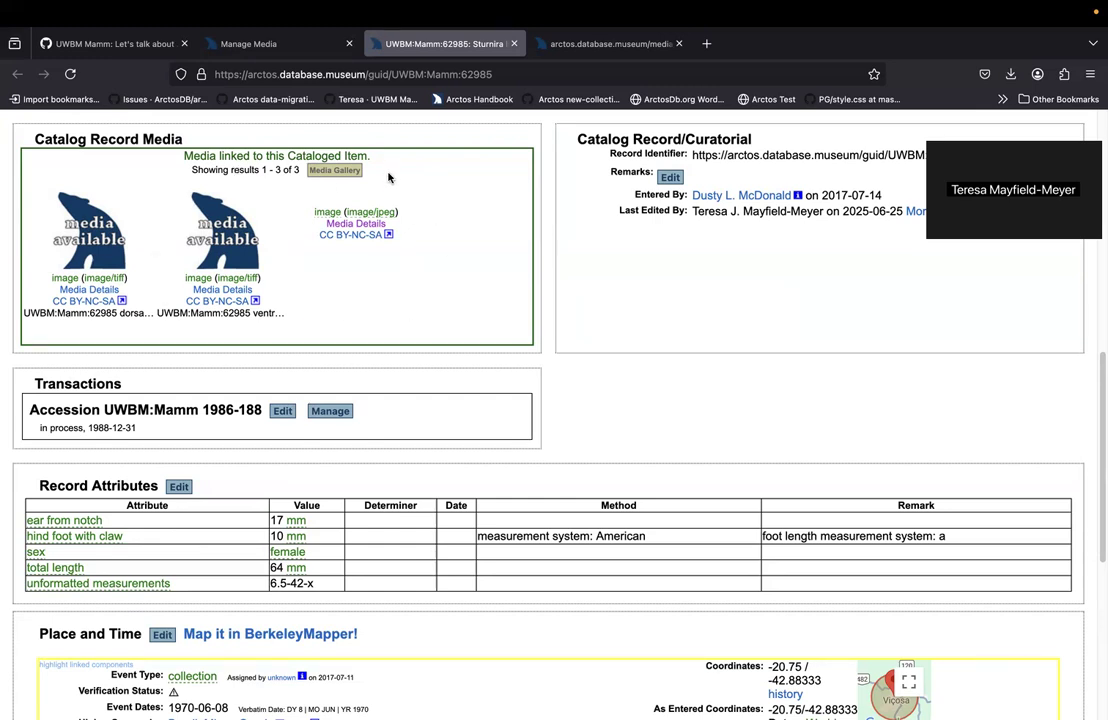
# Step: Return to the ventral TIFF's media record and add a new media label of type comment
pyautogui.click(240, 43)
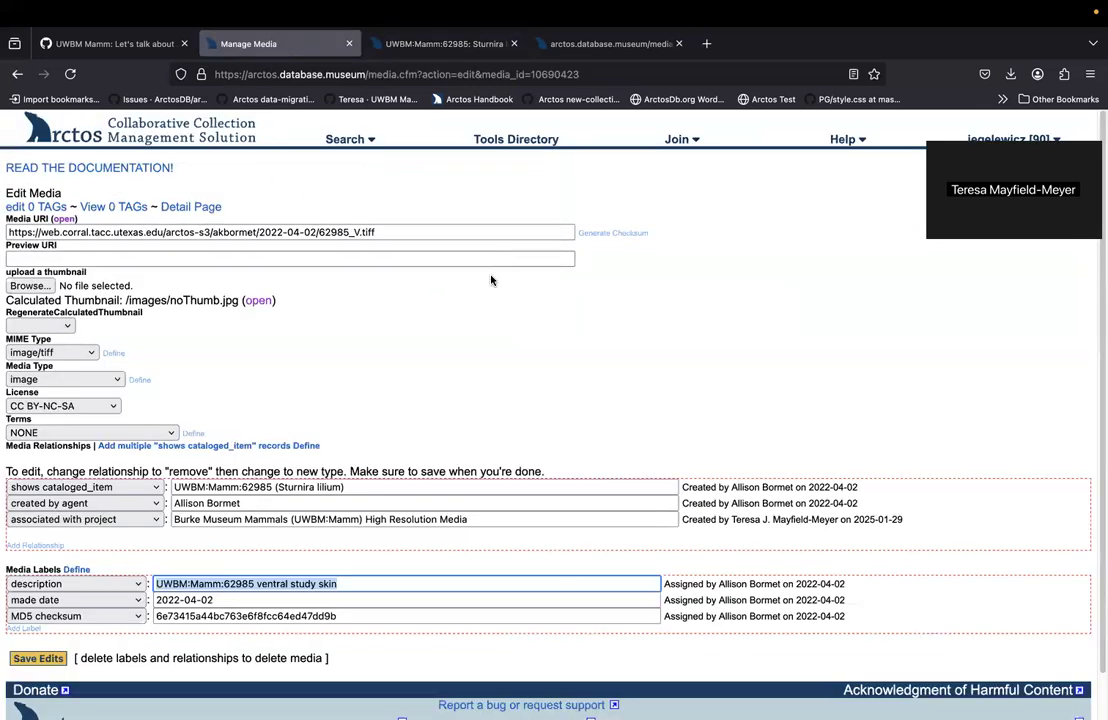
pyautogui.scroll(-1, 598, 314)
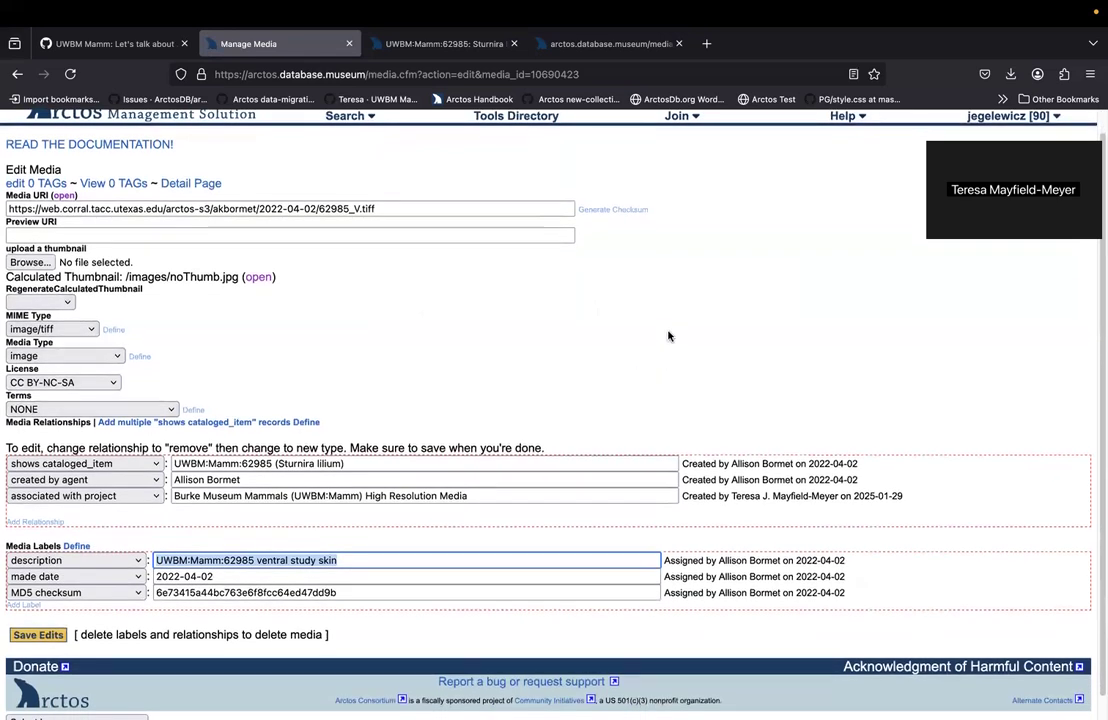
pyautogui.scroll(-1, 669, 336)
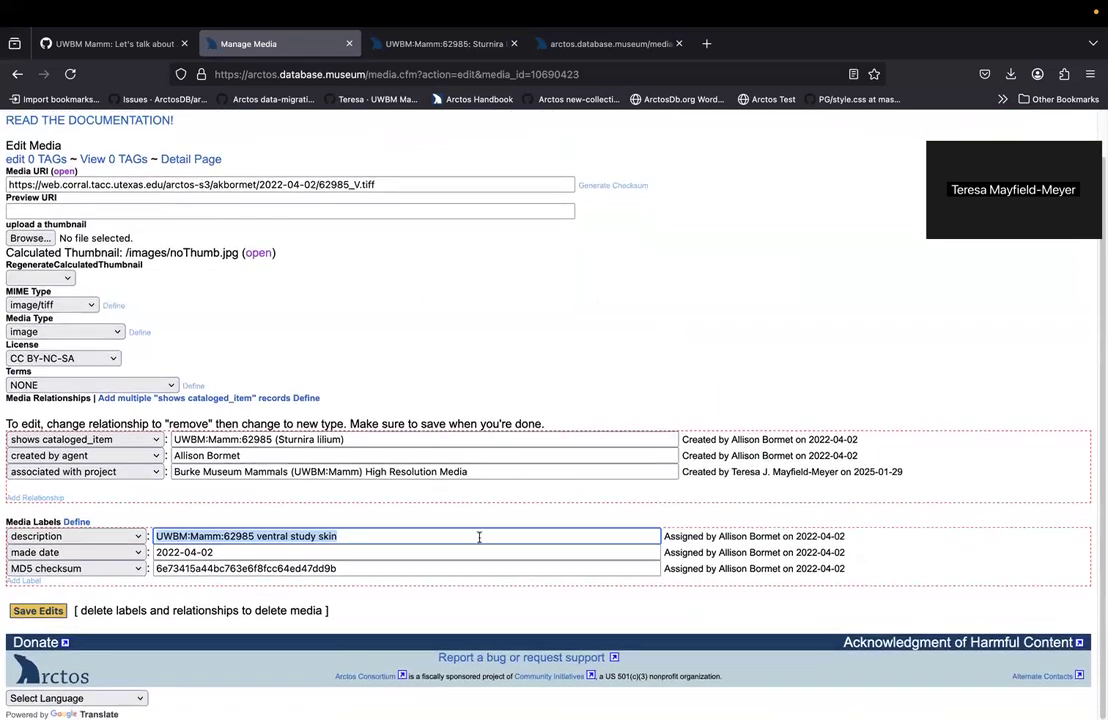
pyautogui.click(479, 537)
pyautogui.click(618, 520)
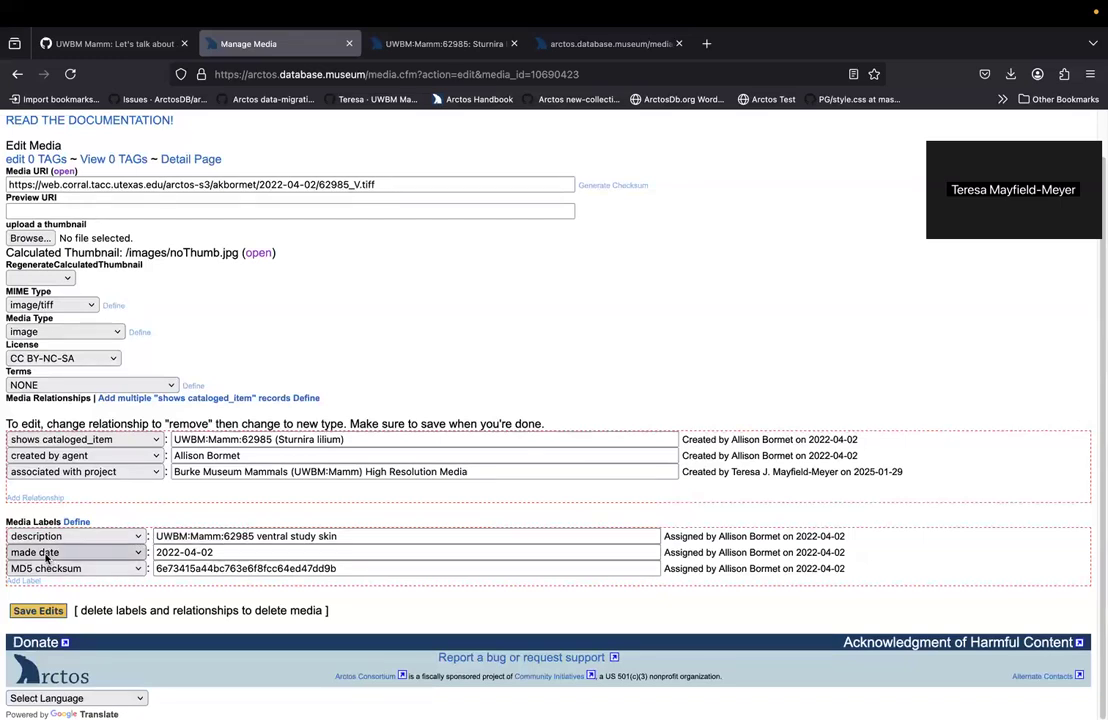
pyautogui.click(30, 584)
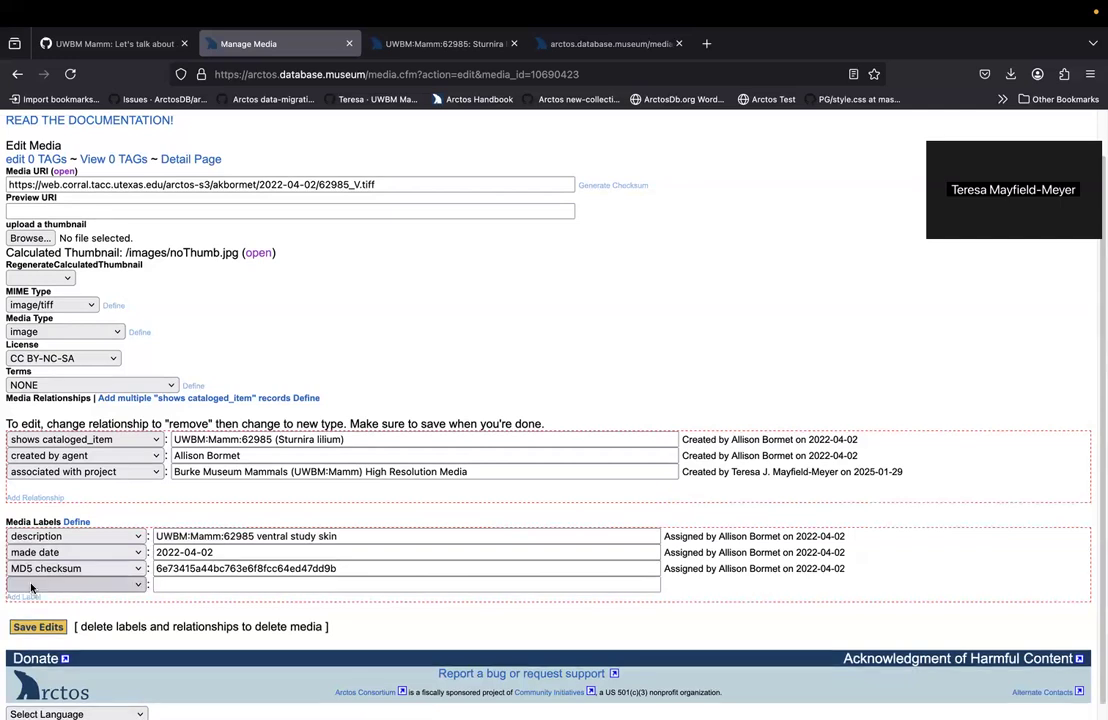
pyautogui.click(72, 585)
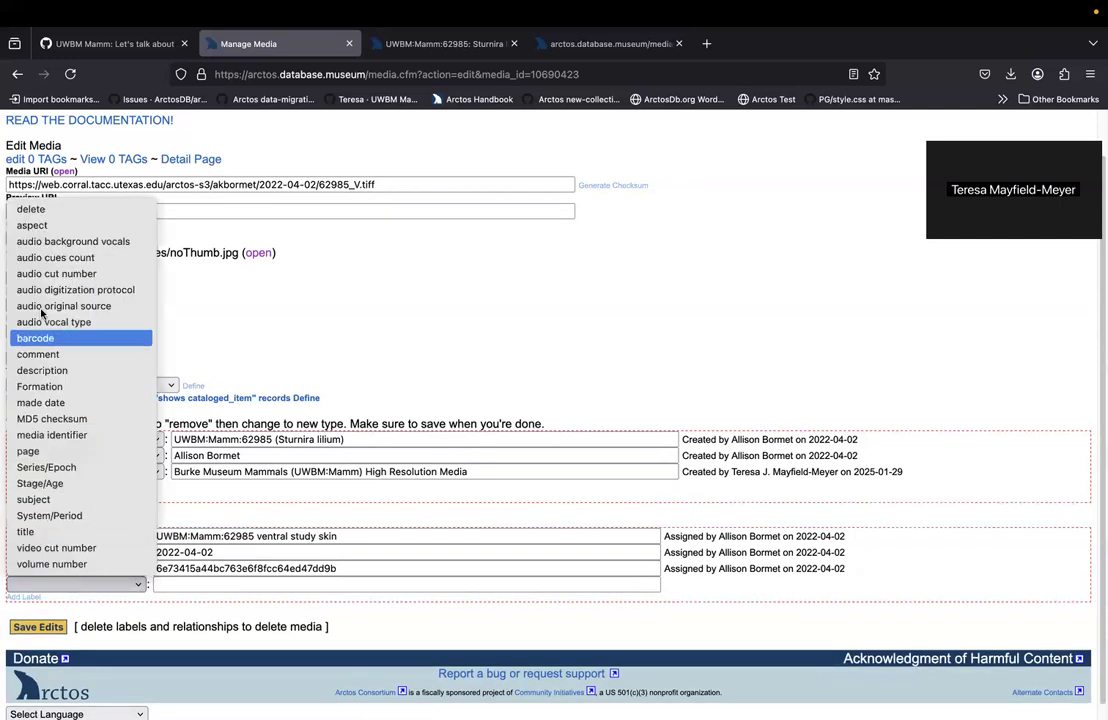
pyautogui.click(47, 355)
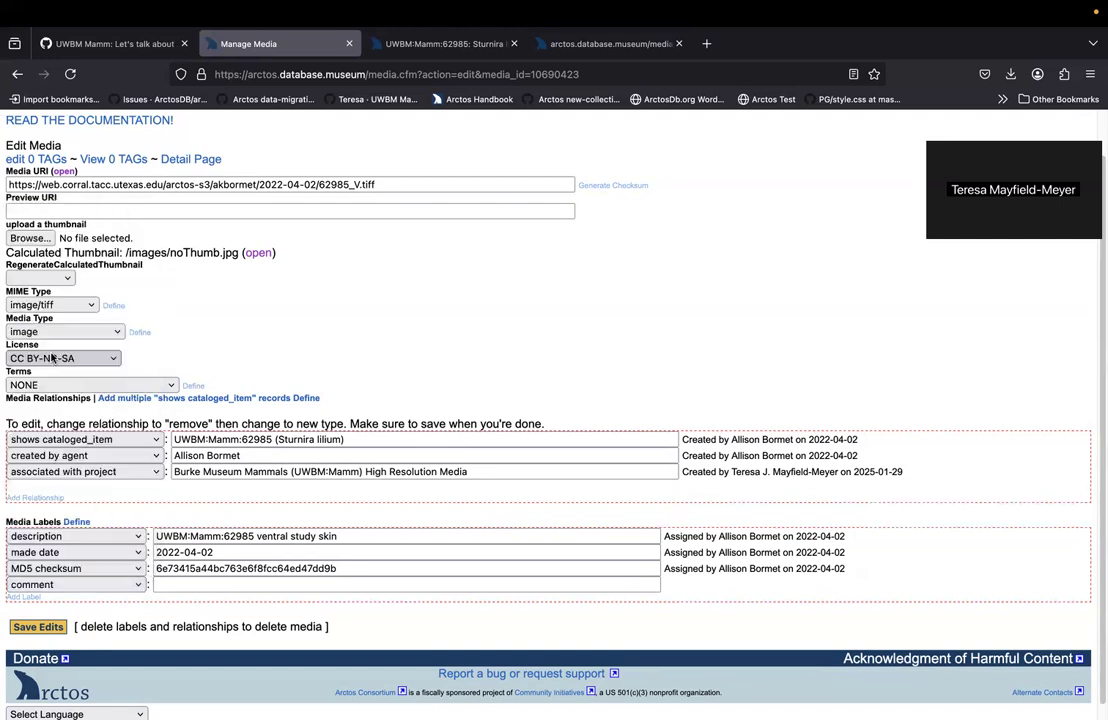
pyautogui.click(184, 588)
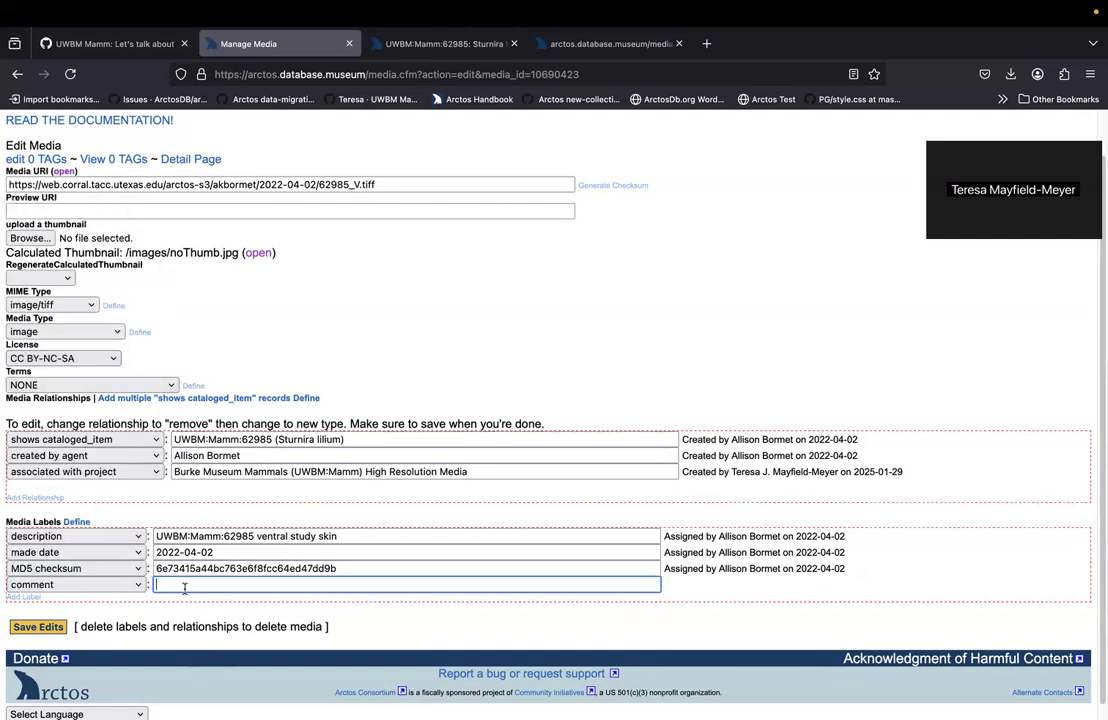
# Step: Copy "JPG created and associated with catalog record" from the GitHub issue's instructions into the TIFF's comment and save the record
pyautogui.click(72, 40)
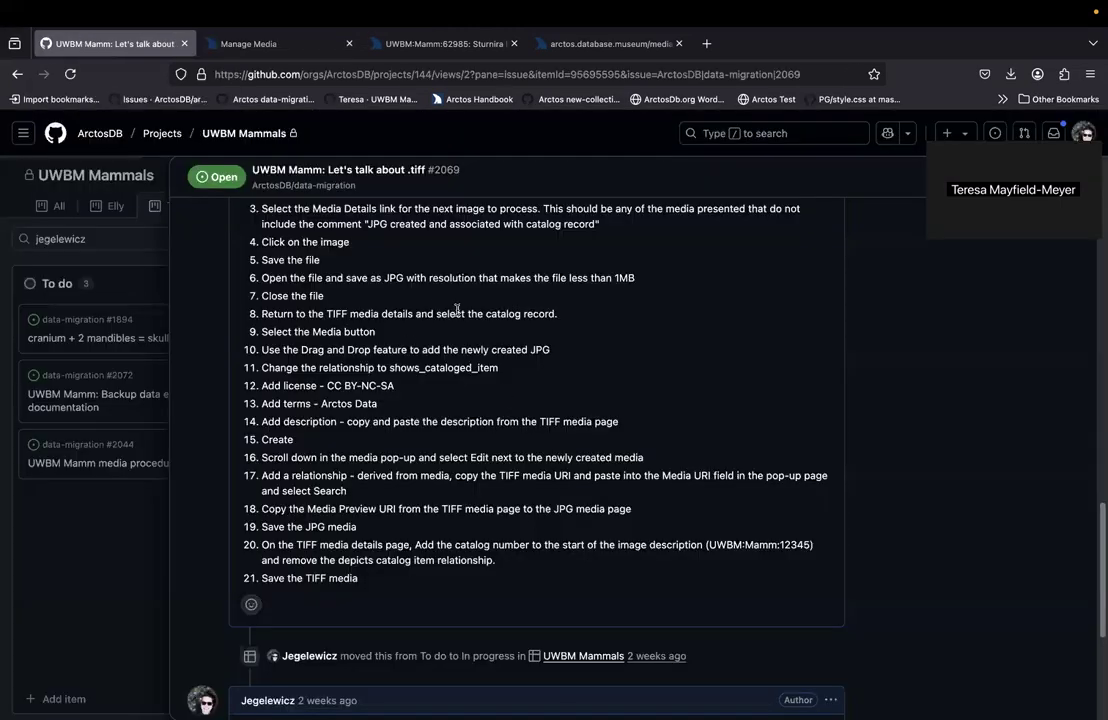
pyautogui.scroll(3, 470, 340)
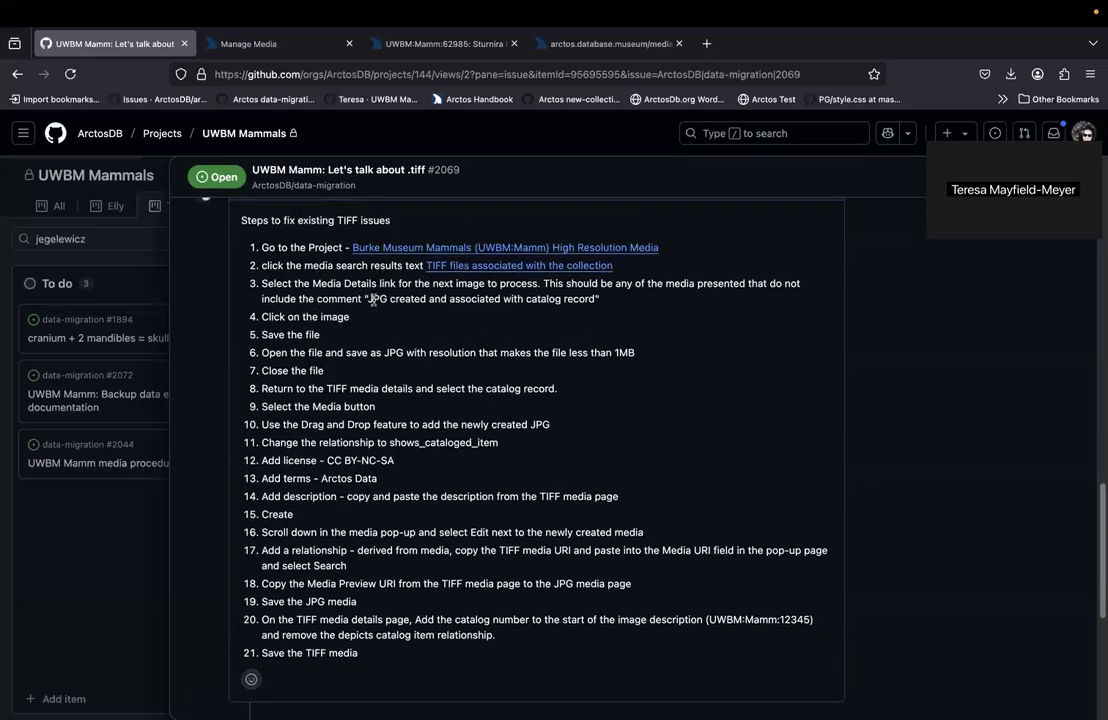
pyautogui.moveTo(369, 298); pyautogui.dragTo(596, 303)
pyautogui.press('super+c')
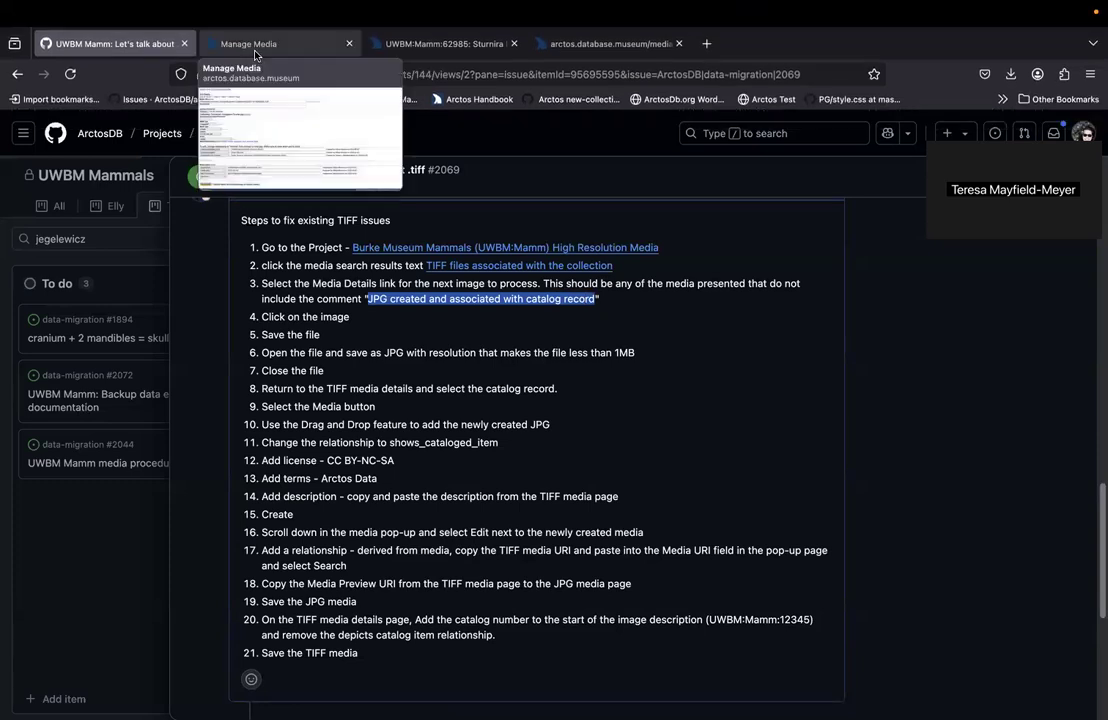
pyautogui.click(220, 43)
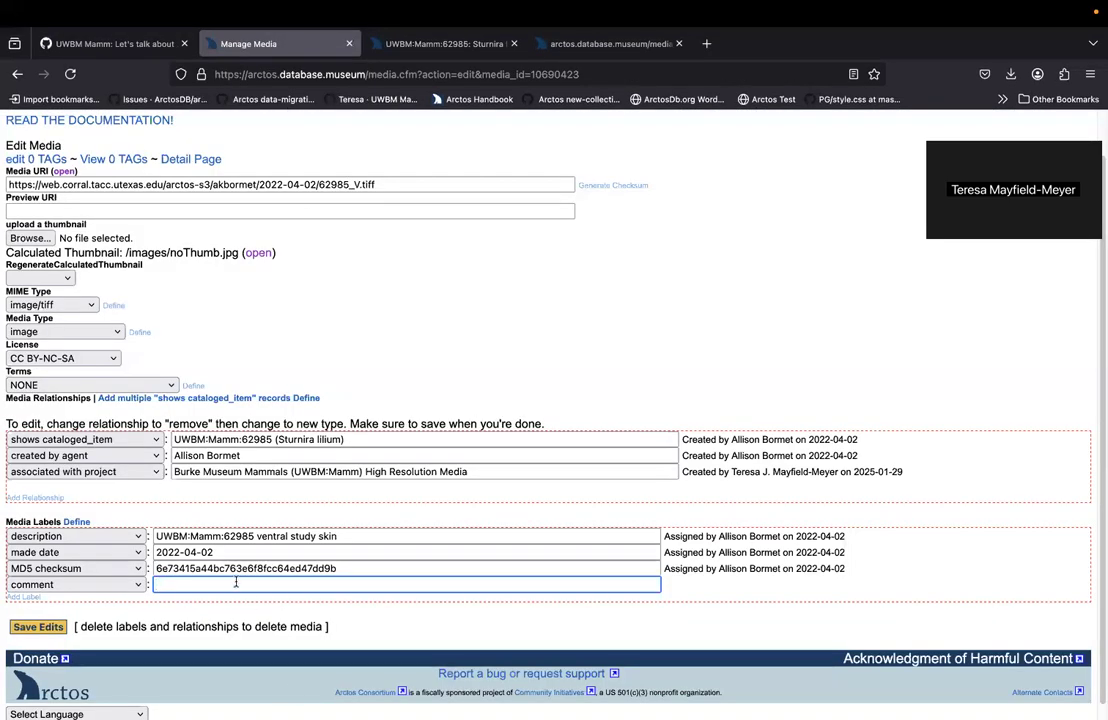
pyautogui.press('super+v')
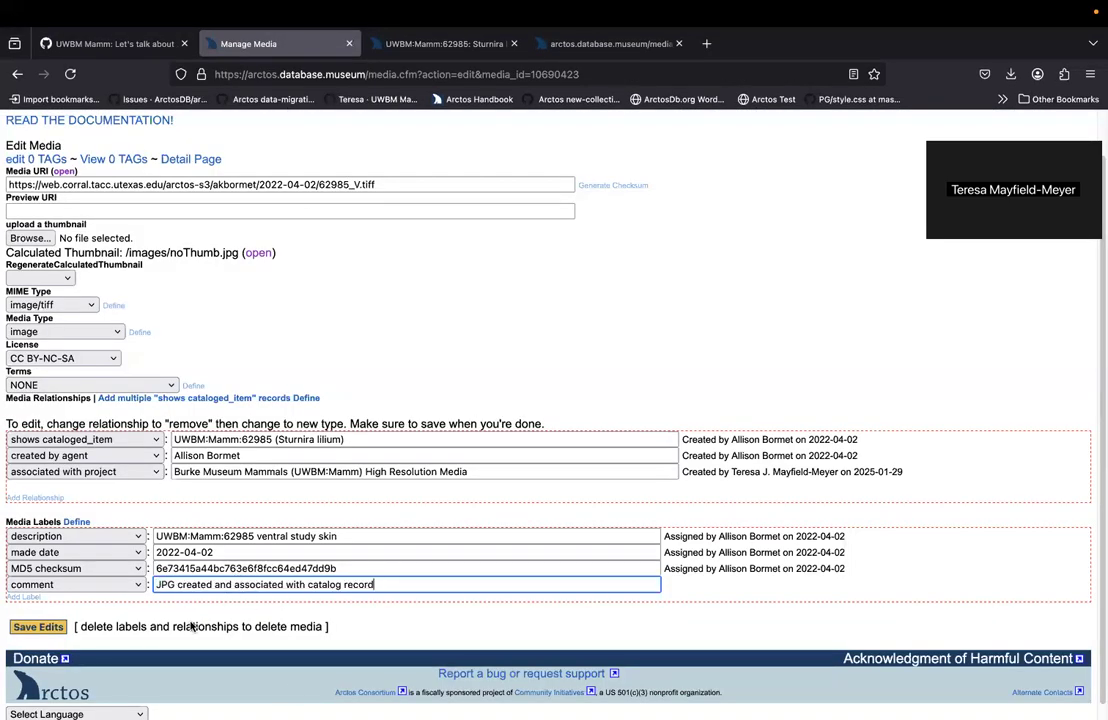
pyautogui.click(36, 625)
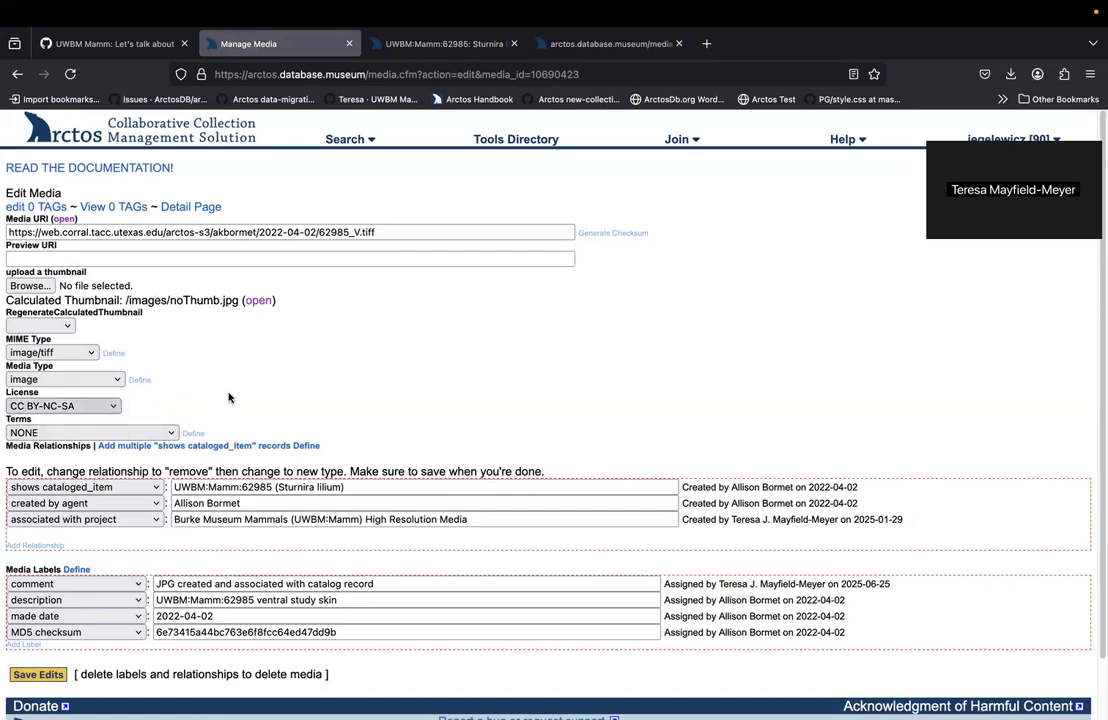
# Step: Set the TIFF's terms to Arctos Data Ownership and Use, remove its shows cataloged_item relationship, and save before viewing its detail page
pyautogui.click(135, 432)
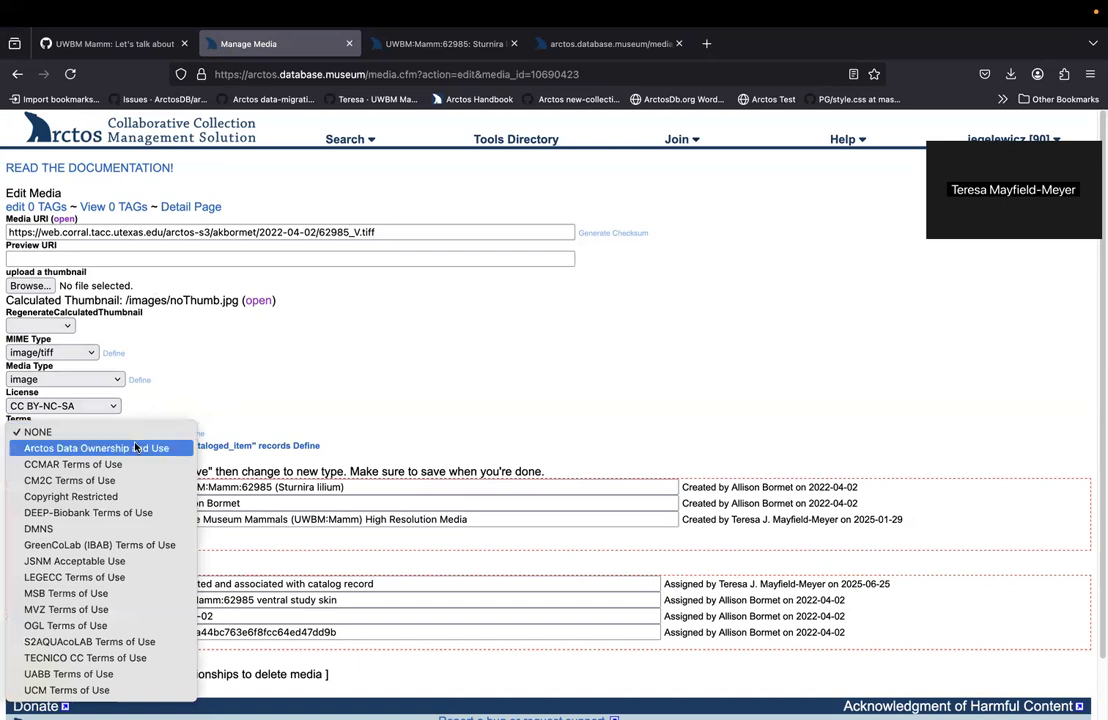
pyautogui.click(110, 448)
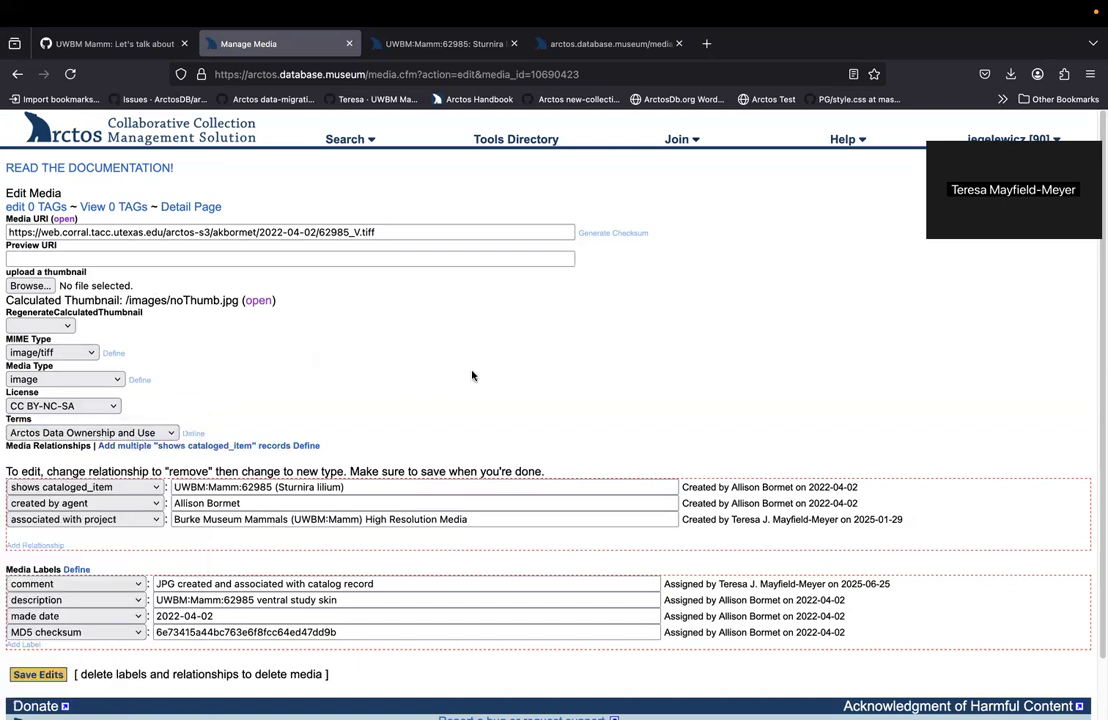
pyautogui.scroll(-2, 476, 367)
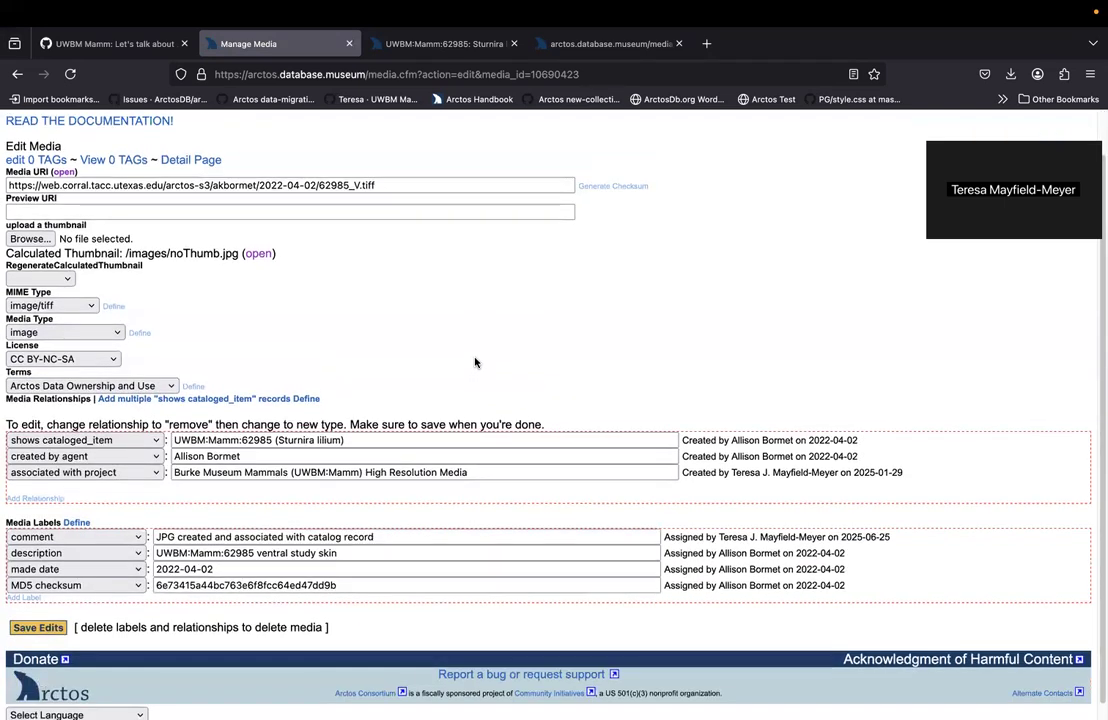
pyautogui.click(149, 443)
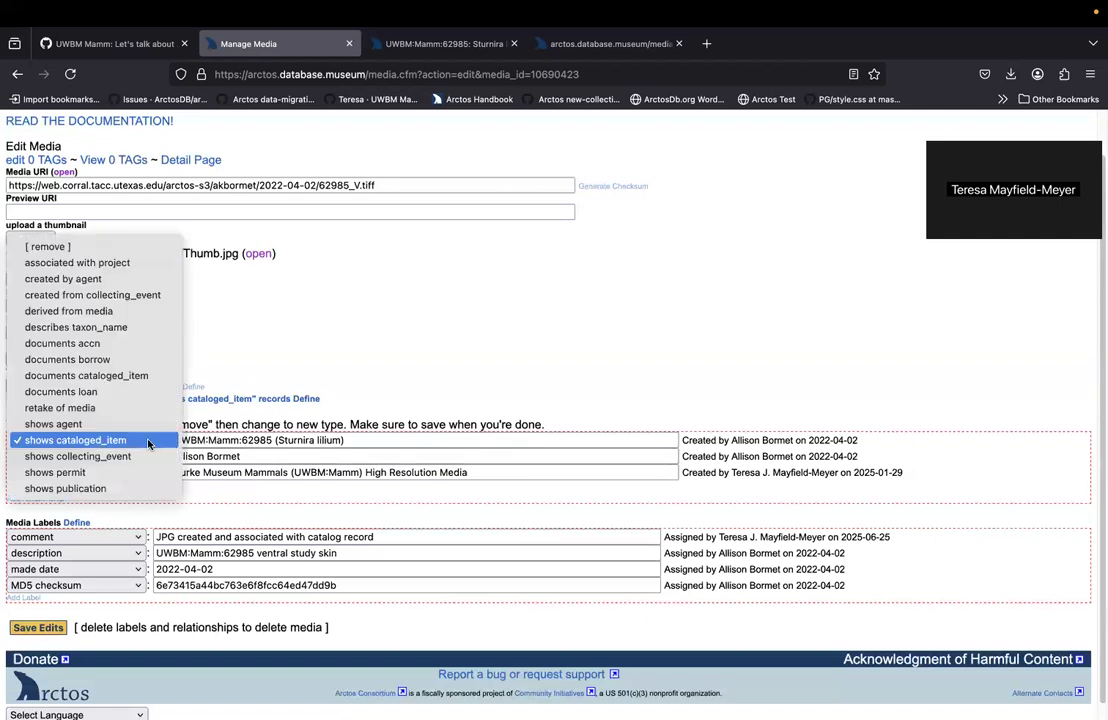
pyautogui.click(96, 247)
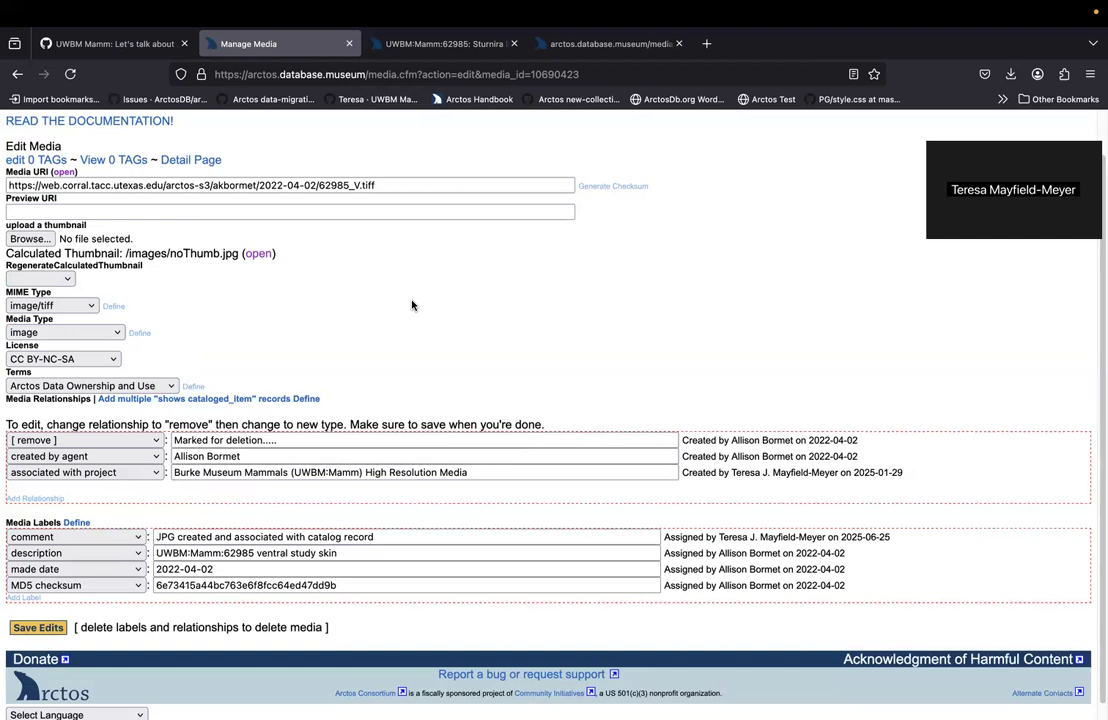
pyautogui.click(30, 629)
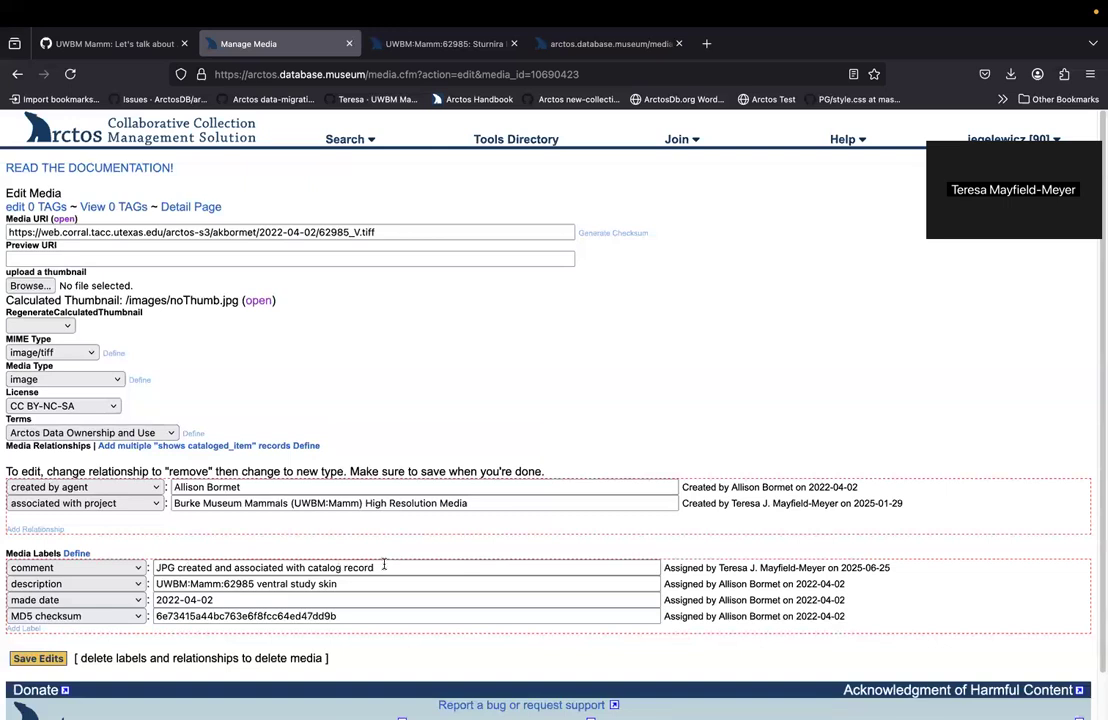
pyautogui.click(188, 207)
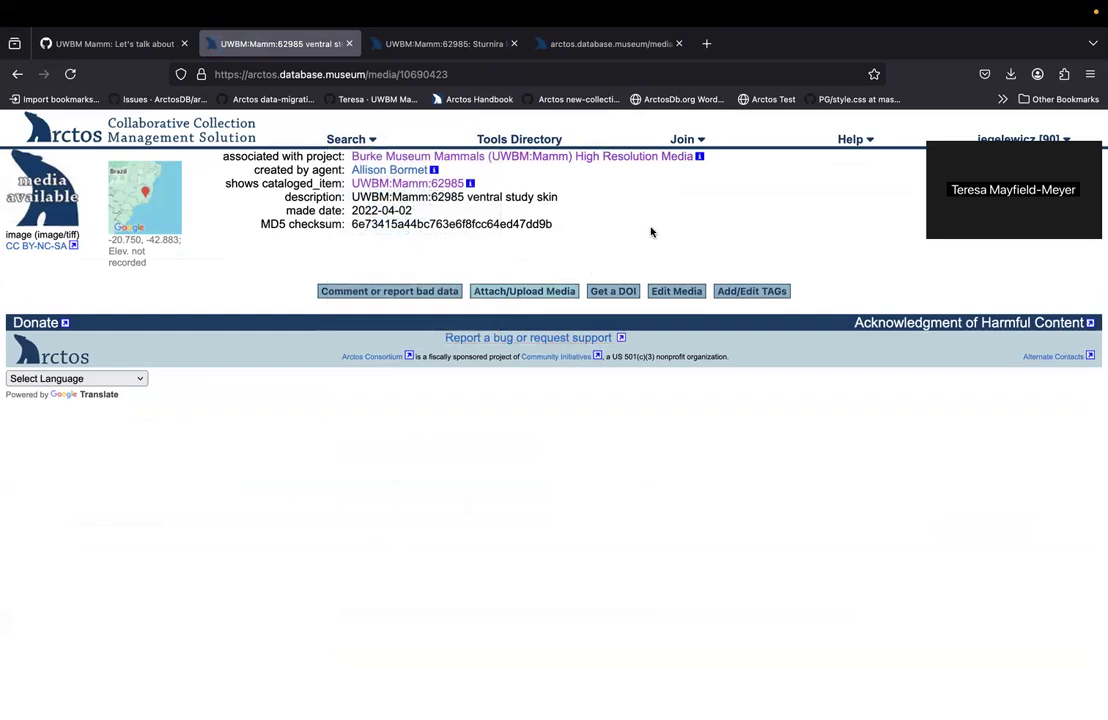
# Step: Open the Burke Museum Mammals (UWBM:Mamm) High Resolution Media project and run its saved search for TIFF files associated with the collection
pyautogui.click(611, 156)
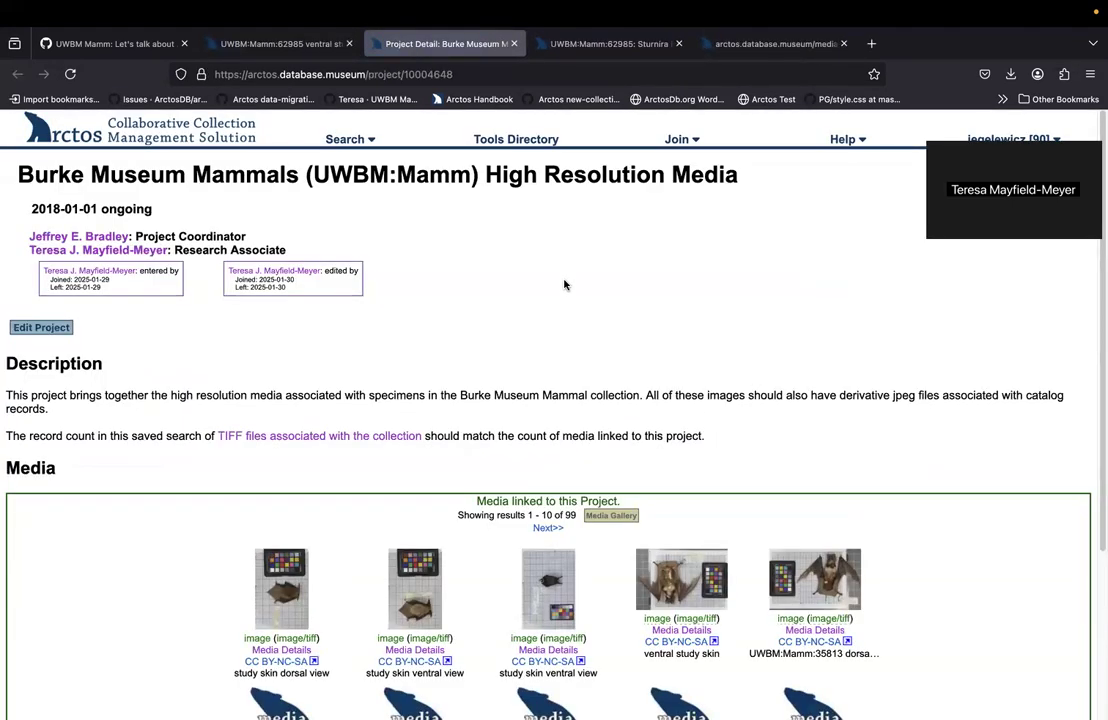
pyautogui.scroll(-1, 620, 272)
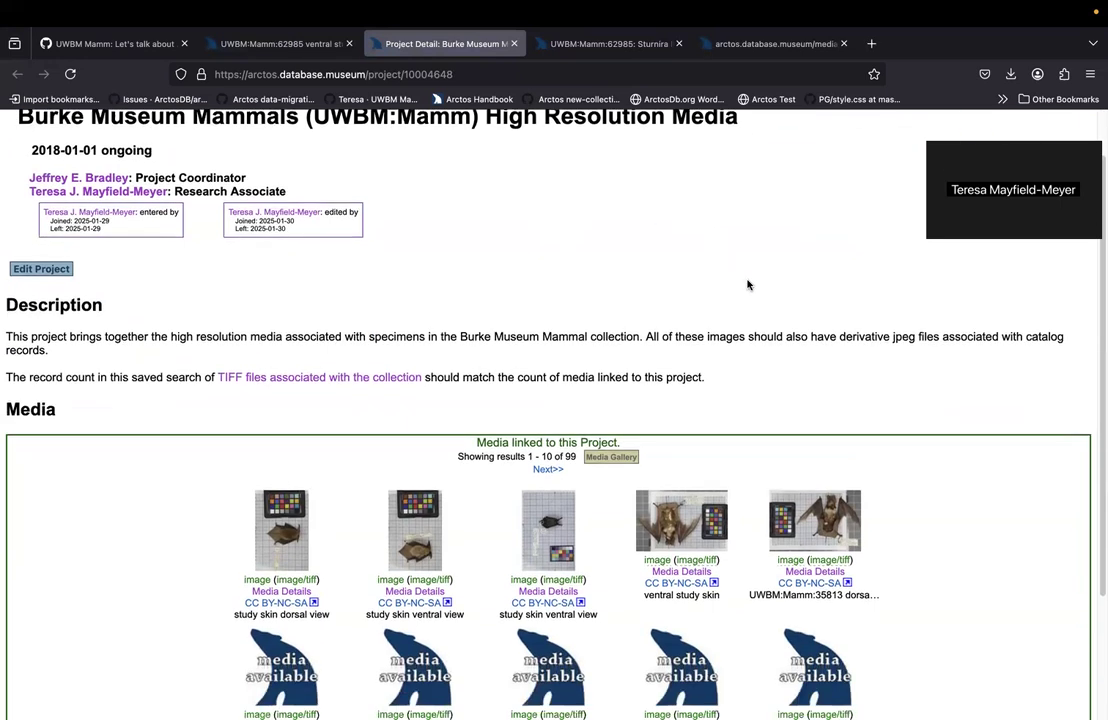
pyautogui.click(316, 381)
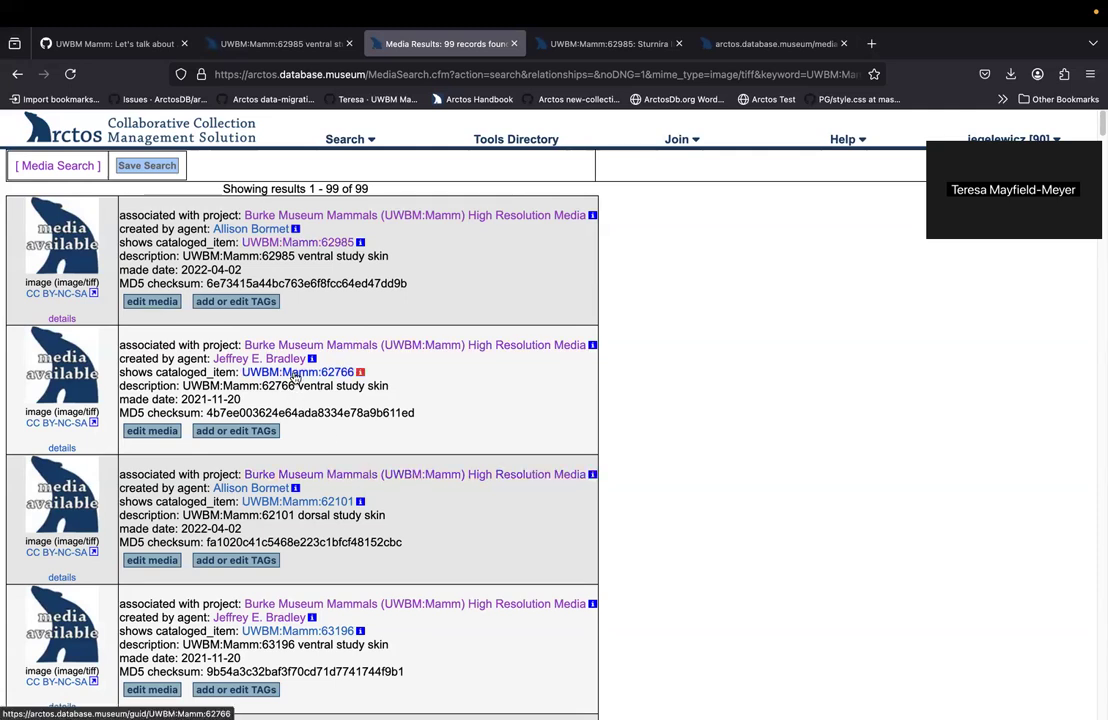
# Step: Look through the TIFF media results and return to the GitHub issue's steps to fix existing TIFF issues
pyautogui.scroll(-3, 594, 482)
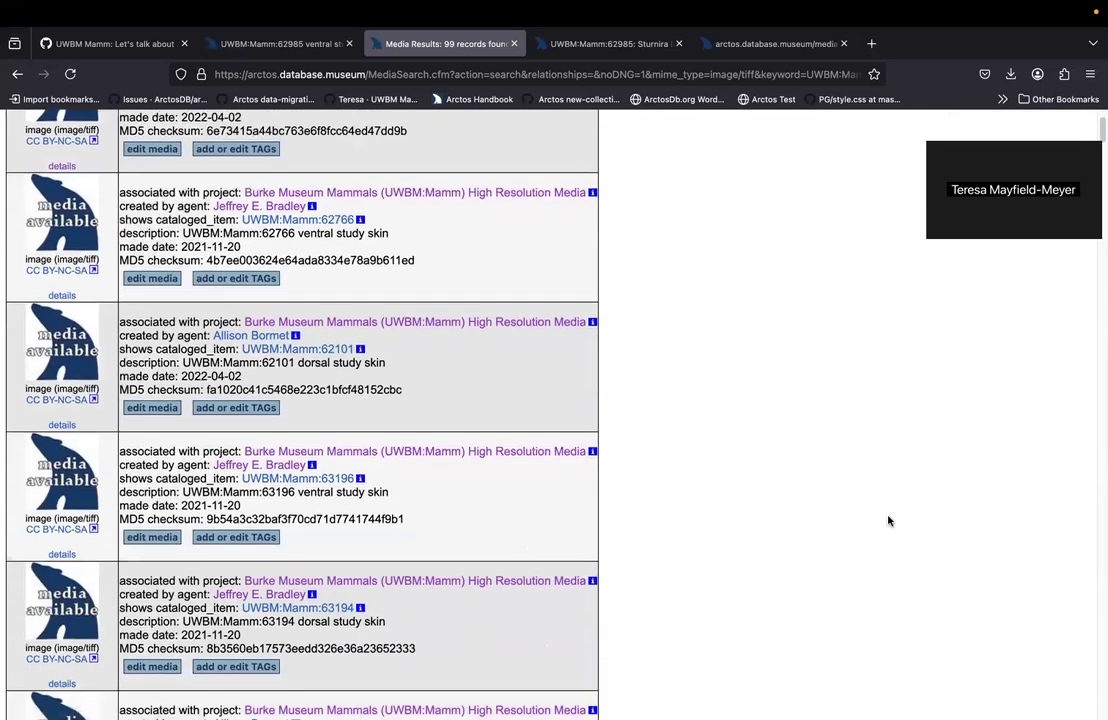
pyautogui.scroll(3, 706, 528)
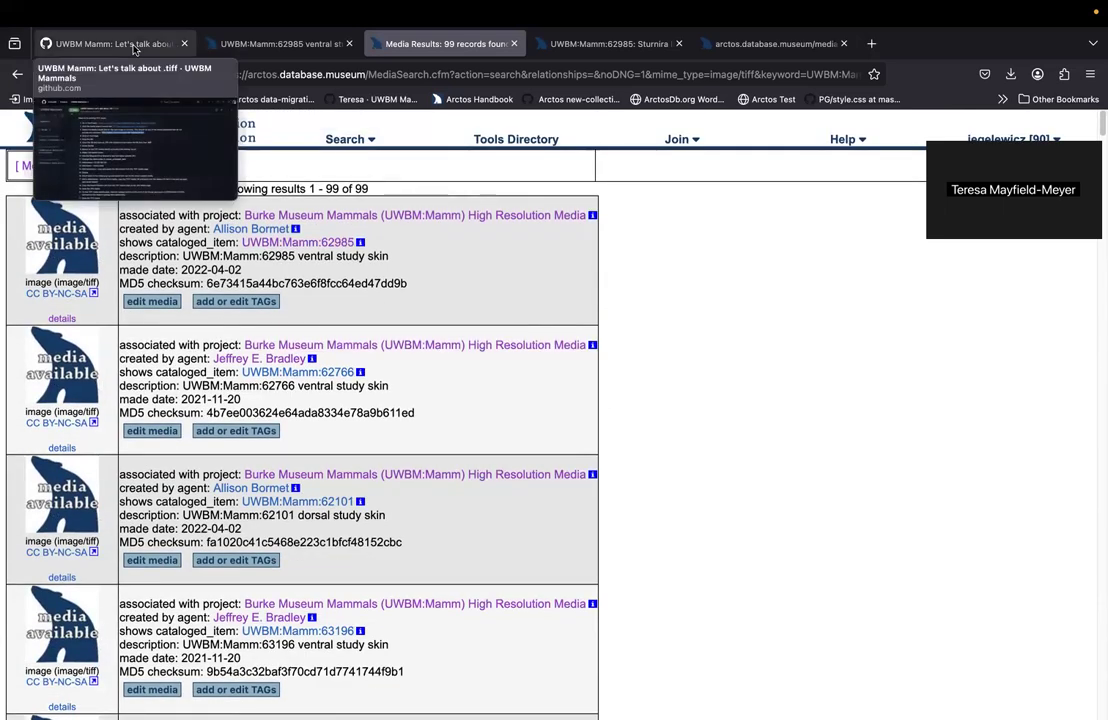
pyautogui.click(133, 50)
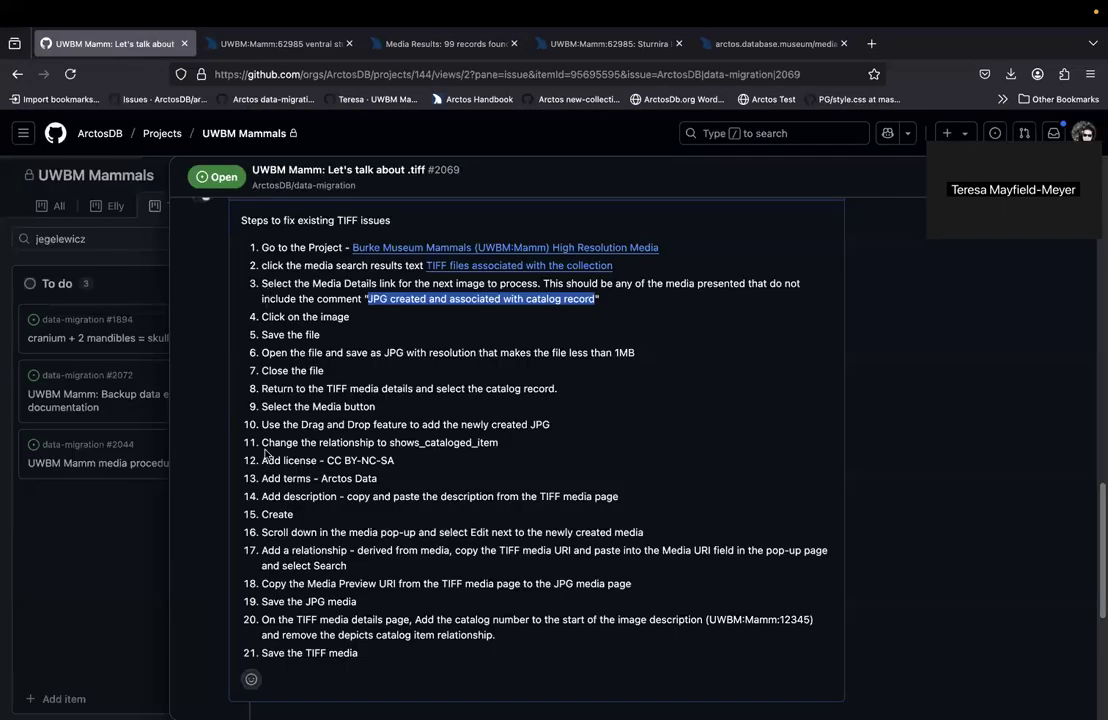